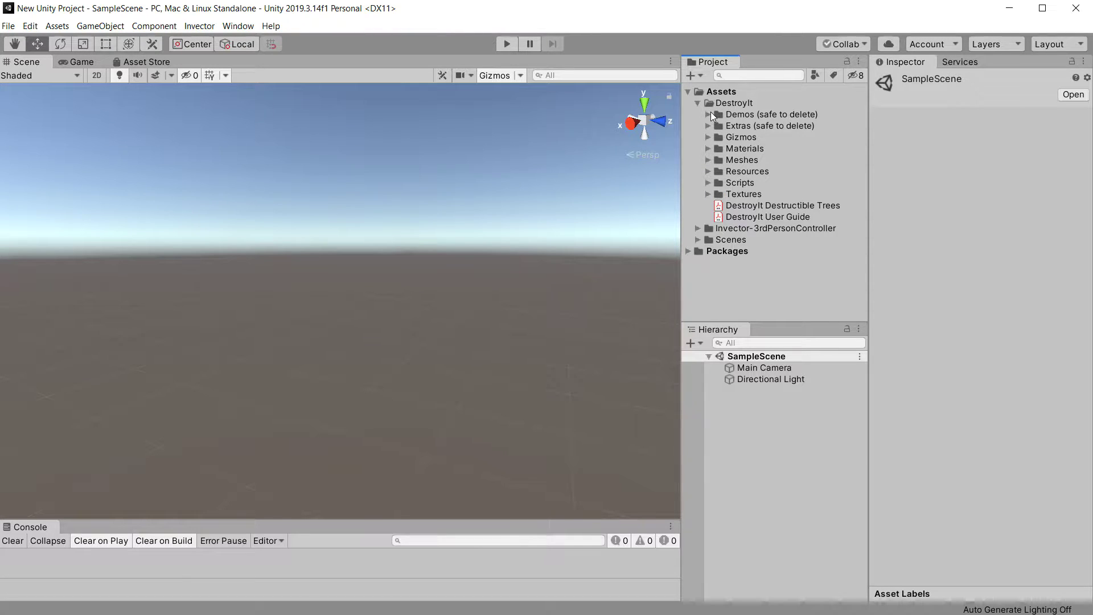
Open the Main Scenarios Scene from the DestroyIt Demos folder
left_click(711, 113)
left_click(709, 114)
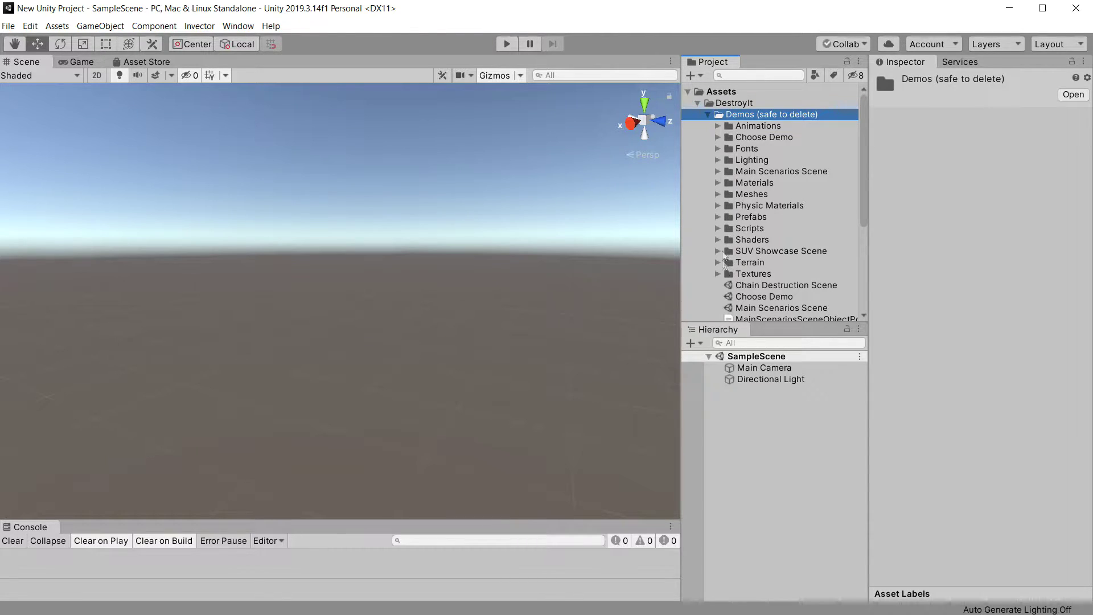
scroll(751, 267, "down", 2)
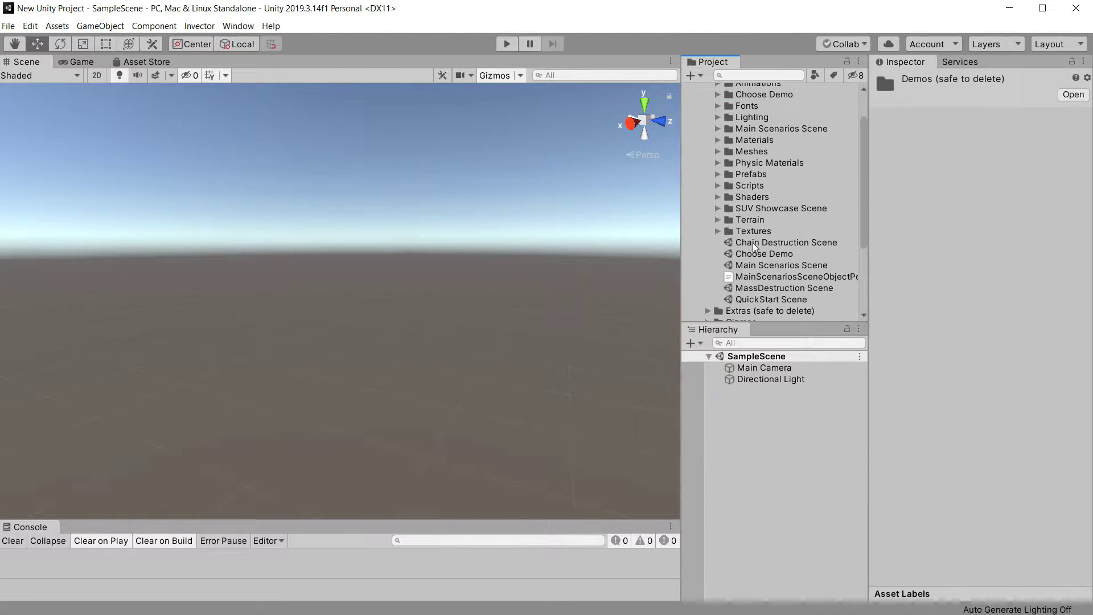
left_click(749, 267)
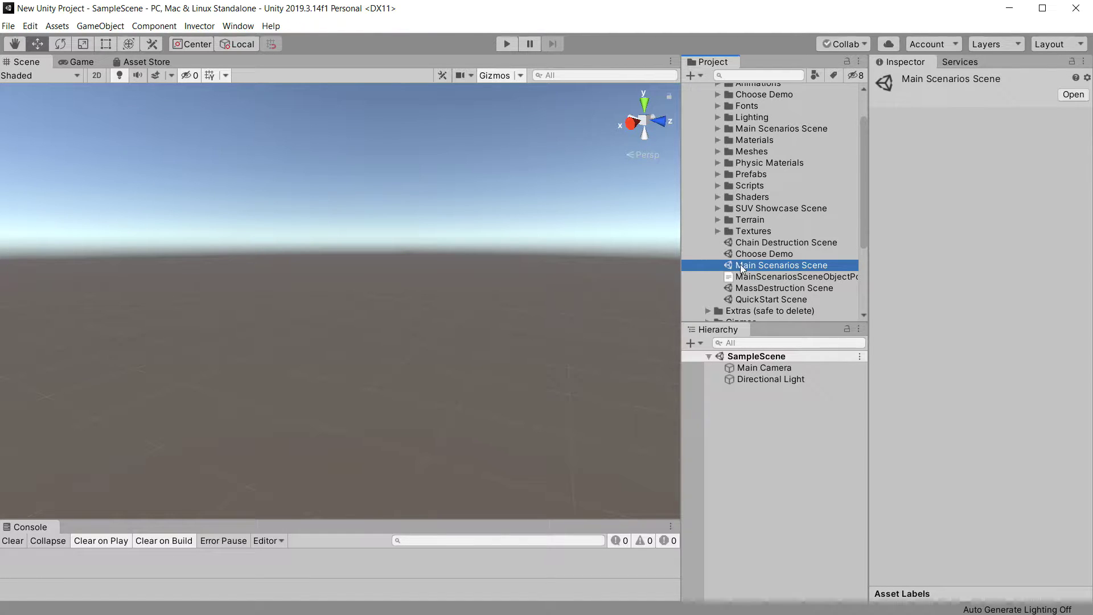
double_click(743, 268)
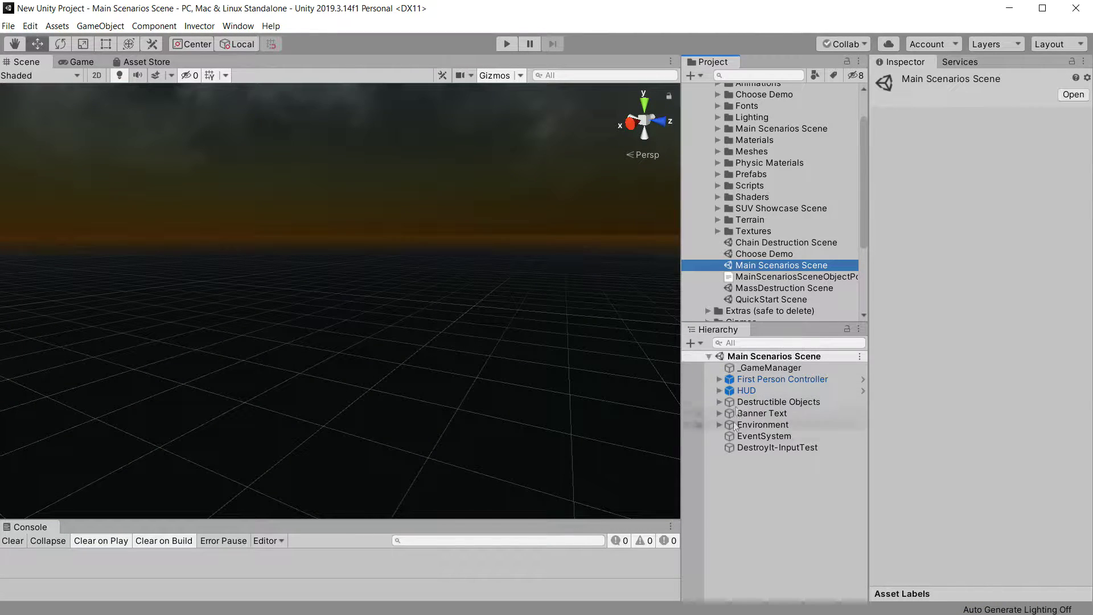
Locate the Destructible Objects group in the scene and select the #7 Multiple Materials column
left_click(718, 379)
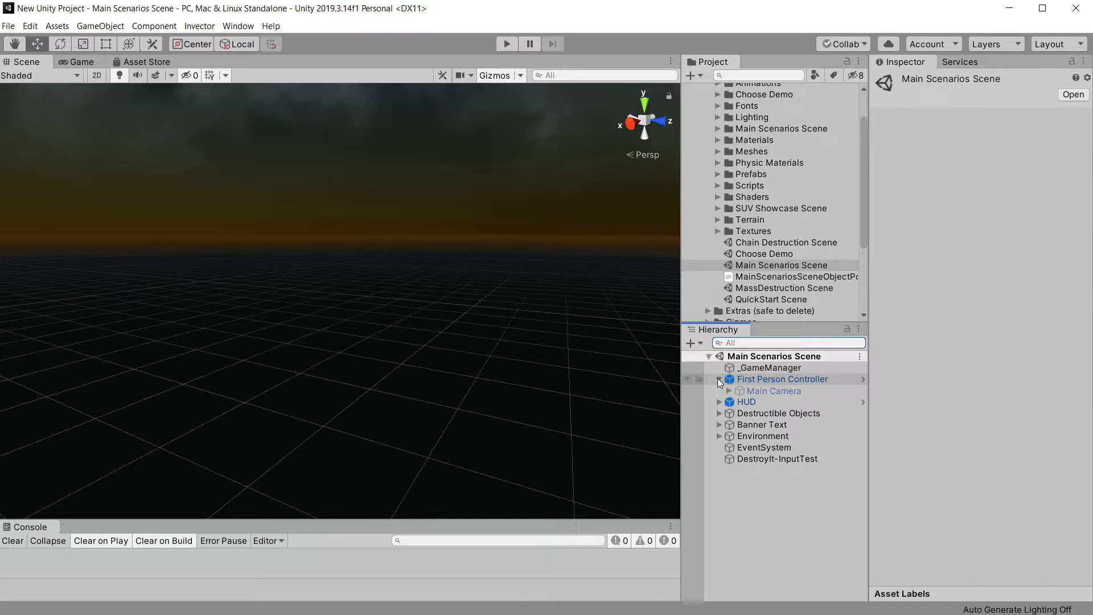
left_click(718, 379)
left_click(718, 402)
scroll(770, 448, "down", 5)
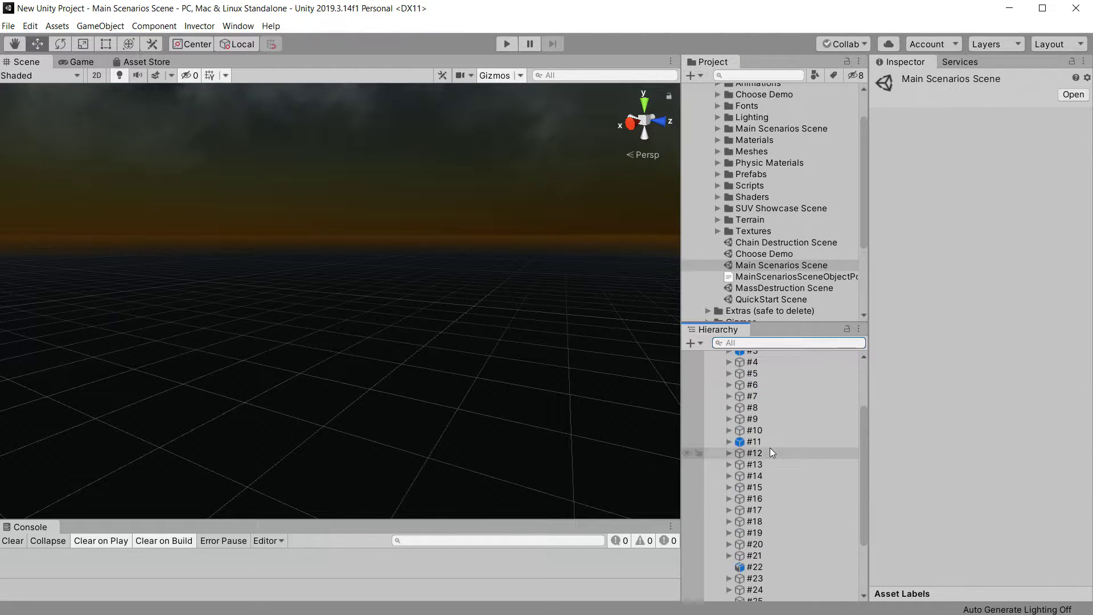
scroll(757, 441, "up", 4)
left_click(761, 360)
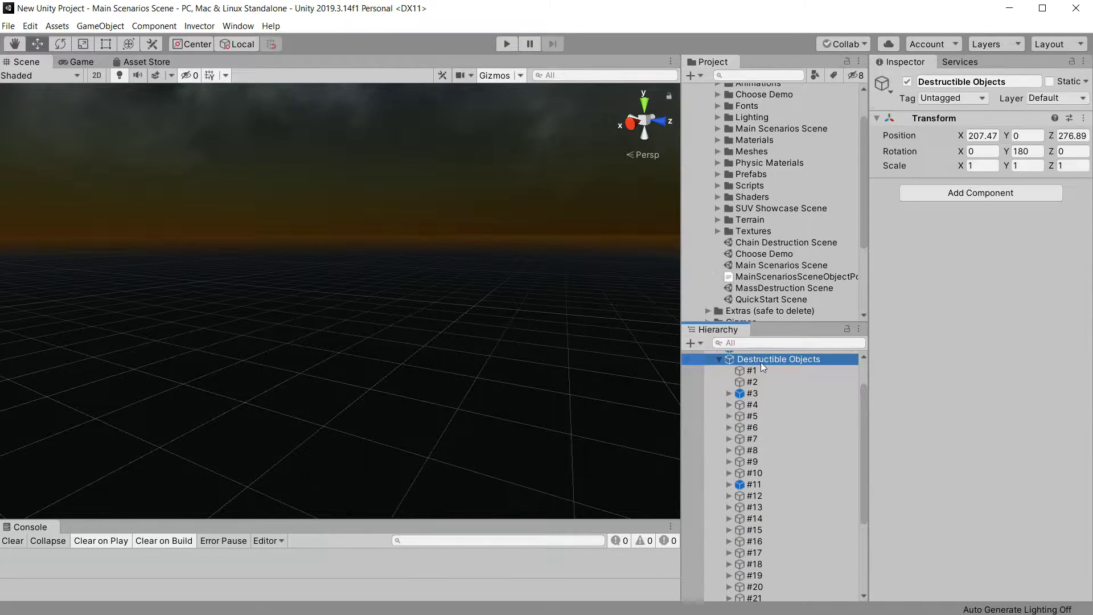
key("f")
right_click_drag(460, 356, 396, 348)
key("w")
left_click(397, 354)
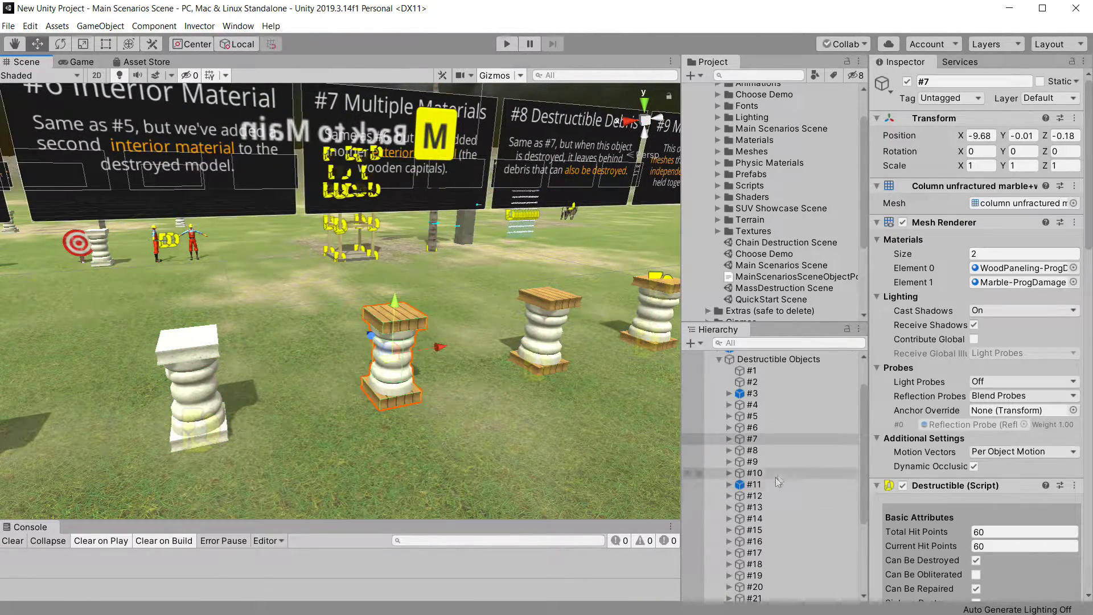
Create a prefab asset of the #7 column in the DestroyIt folder
left_click(758, 439)
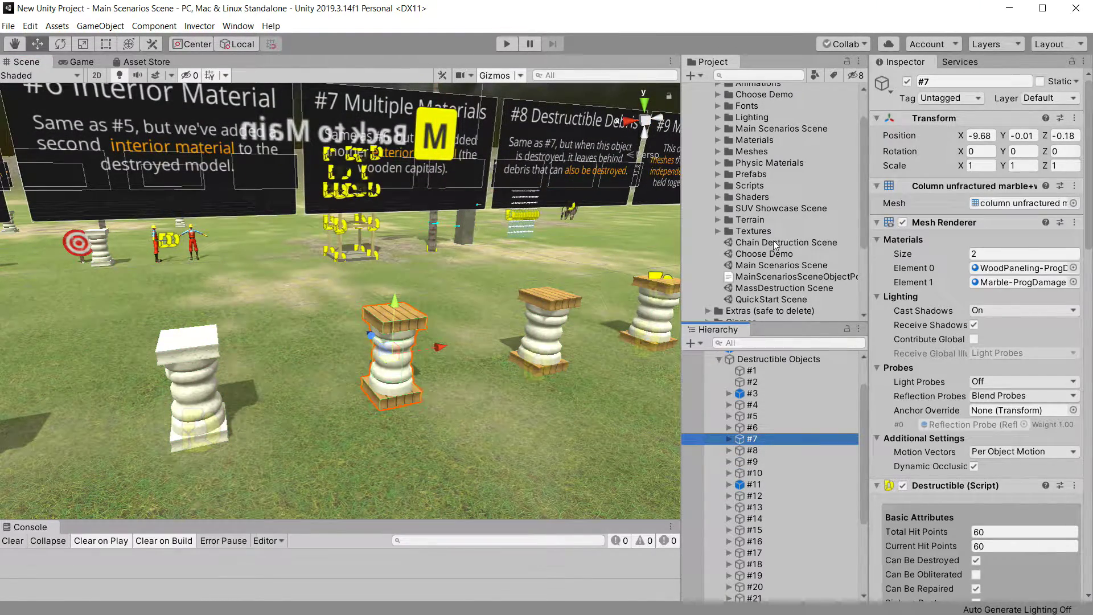
scroll(772, 246, "down", 4)
left_click_drag(756, 439, 755, 290)
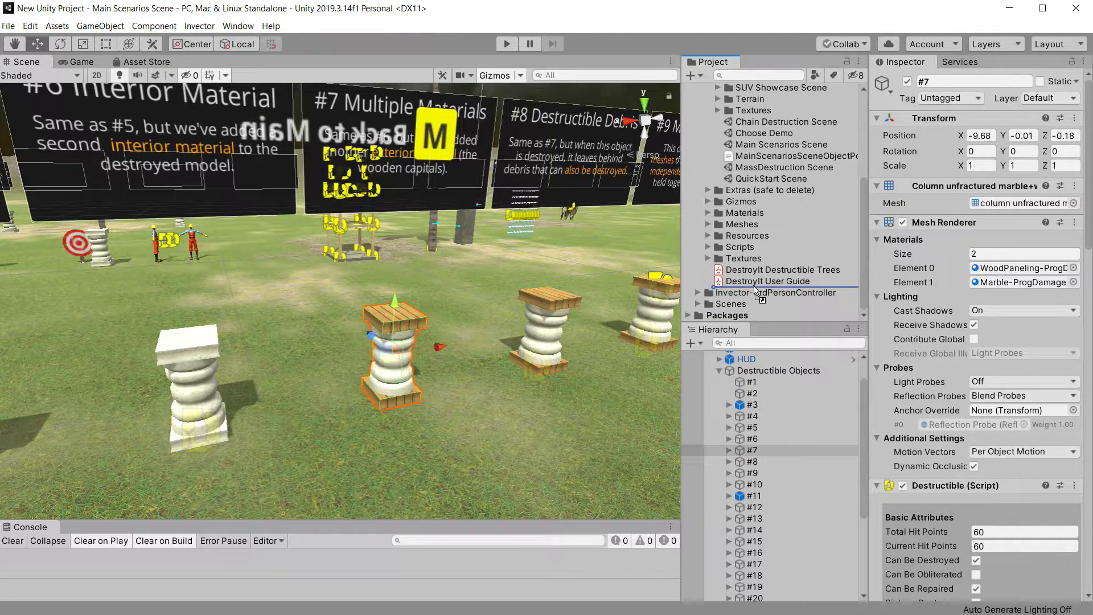
left_click_drag(752, 285, 752, 287)
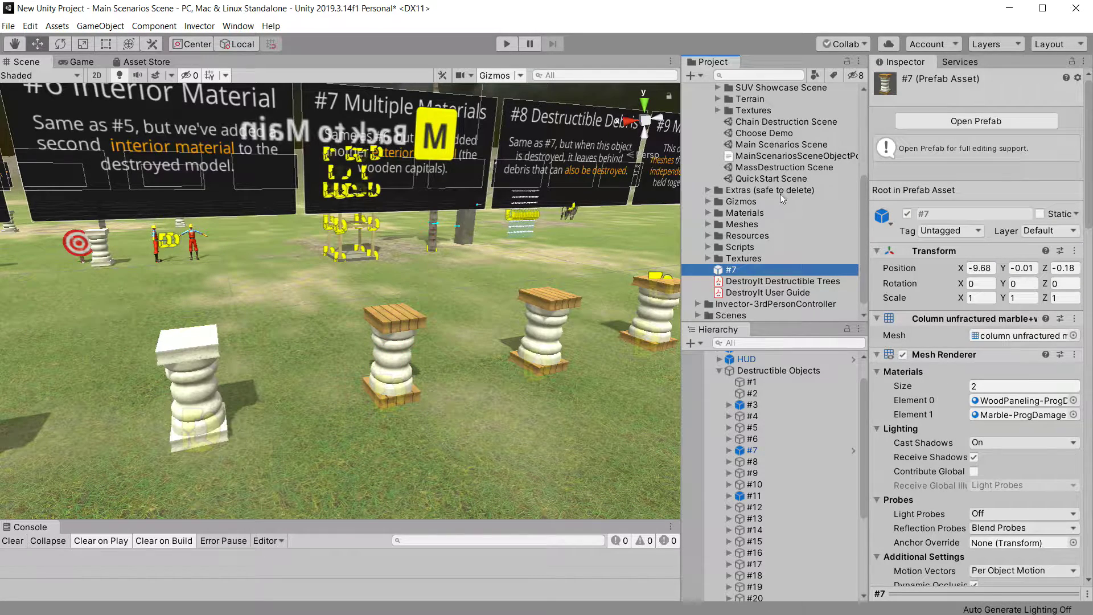
Open the Invector_ShooterMelee scene from the Shooter DemoScenes folder, discarding the changes to the Main Scenarios Scene
scroll(780, 199, "up", 5)
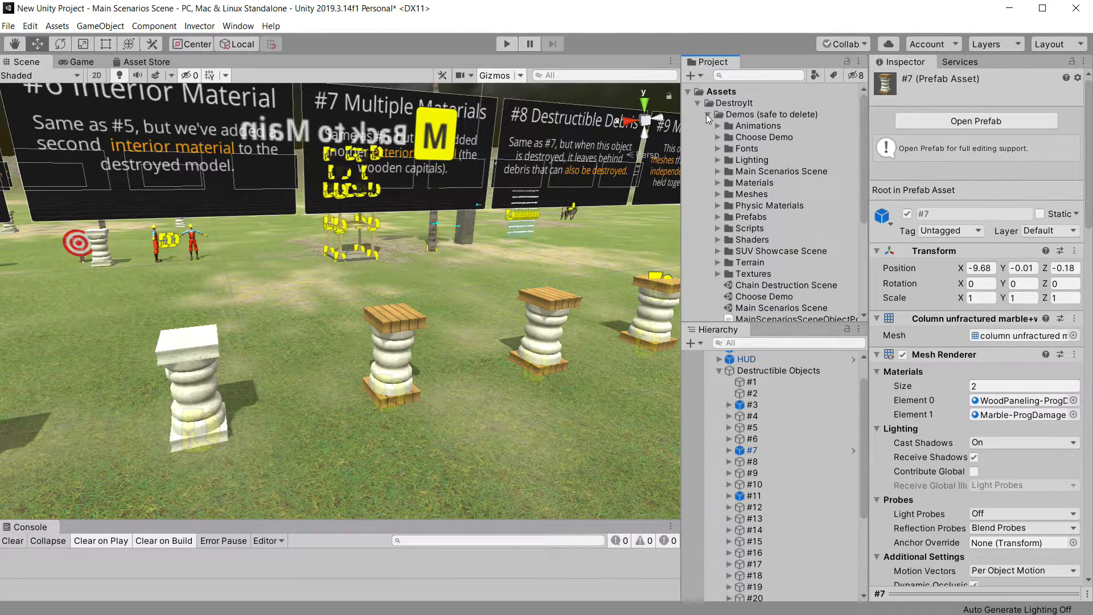
left_click(708, 116)
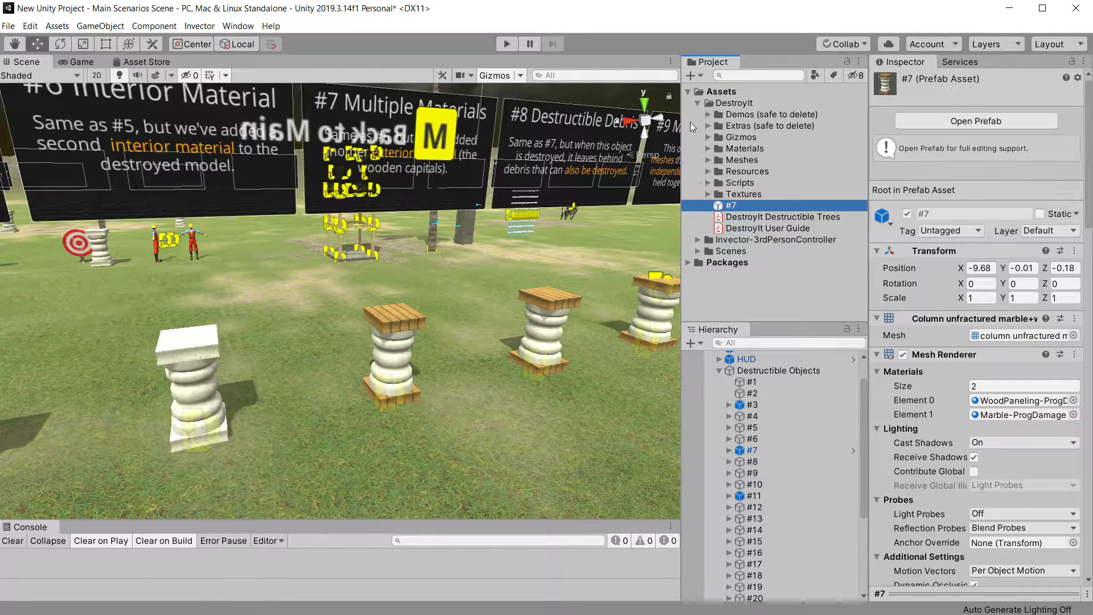
left_click(696, 241)
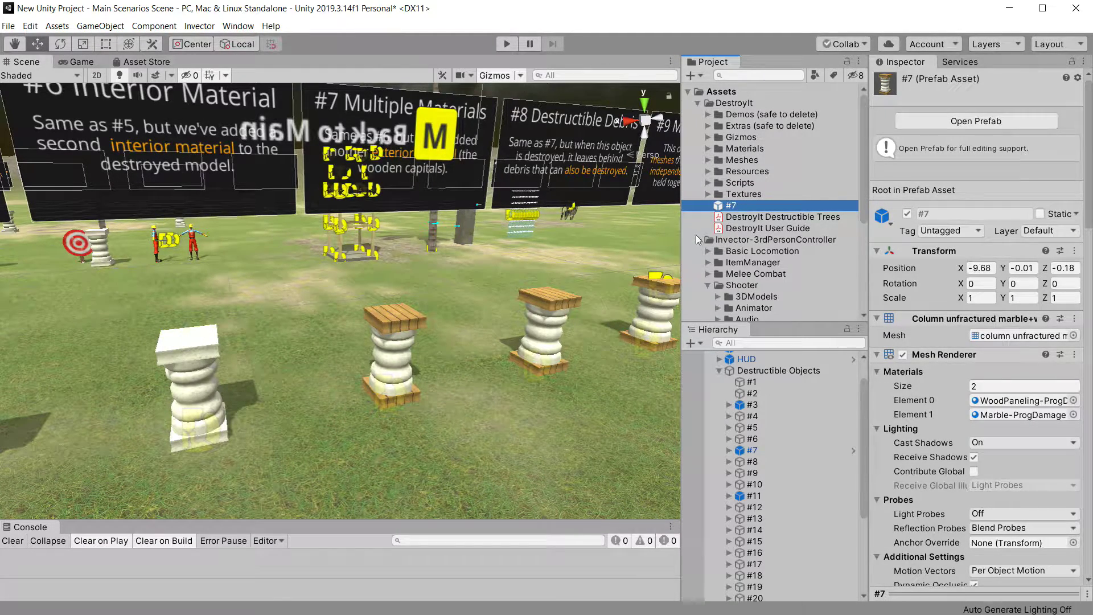
scroll(766, 236, "down", 3)
scroll(755, 191, "down", 3)
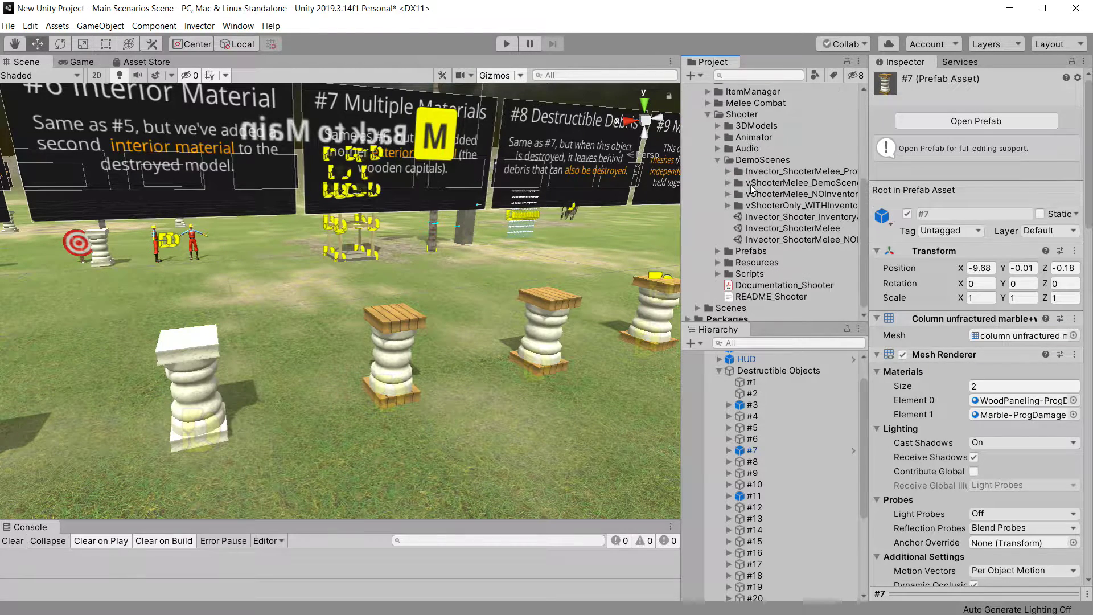
double_click(774, 228)
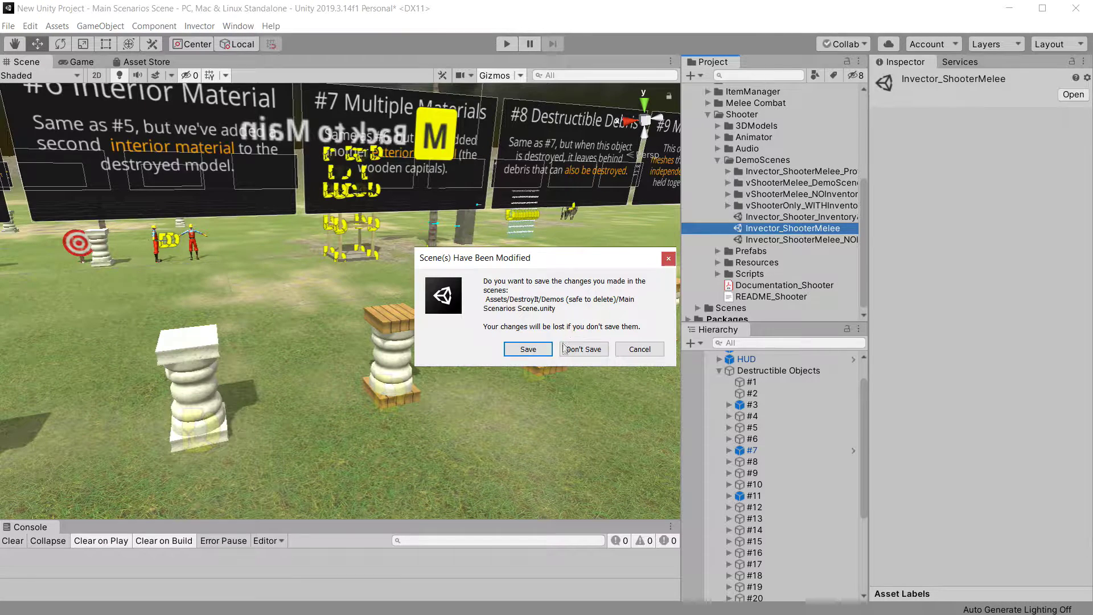
left_click(583, 349)
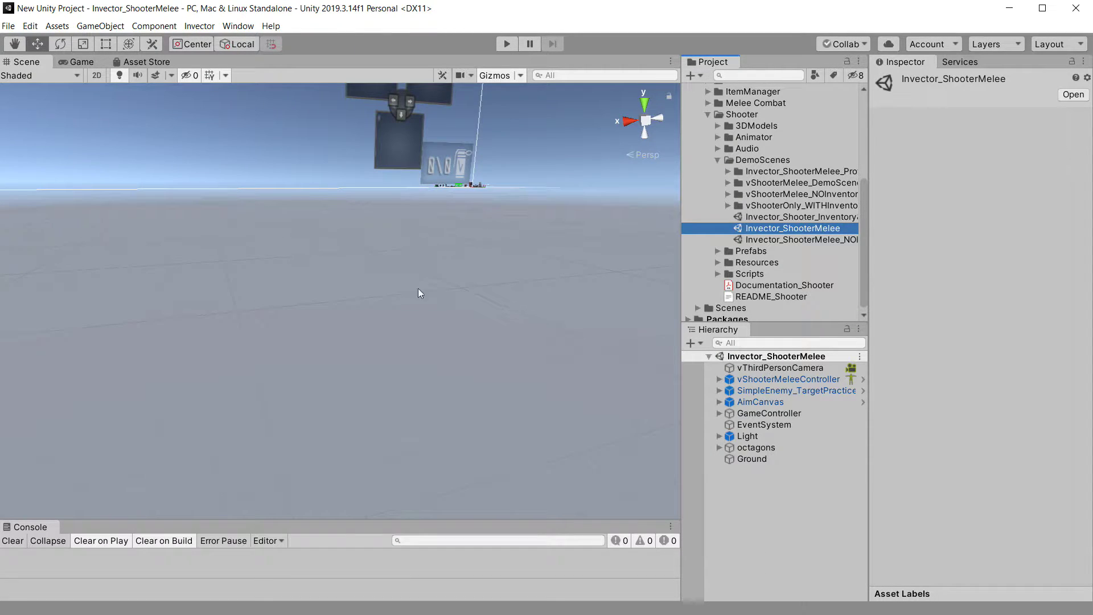
Place the #7 prefab on the ground in front of the octagon platforms, near the third-person camera
left_click(762, 390)
left_click(760, 379)
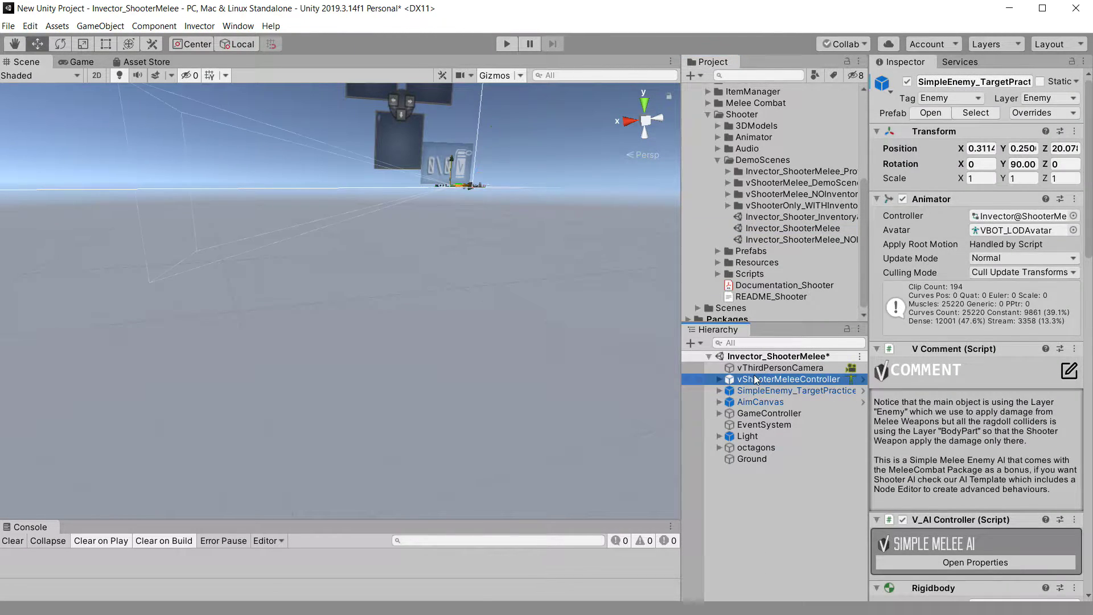
key("f")
left_click(737, 393)
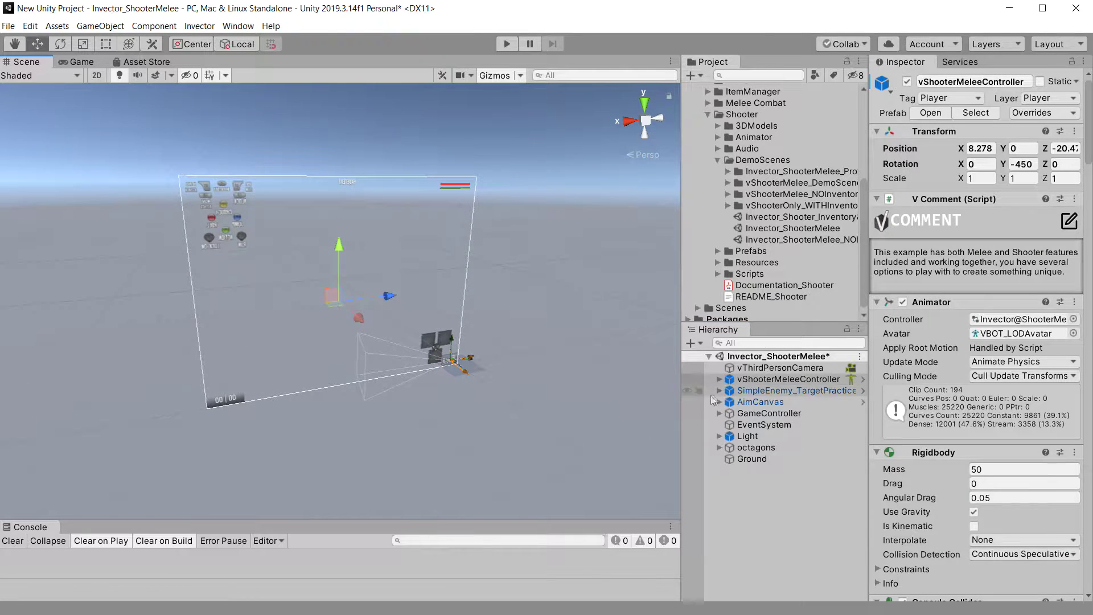
right_click_drag(443, 353, 504, 371)
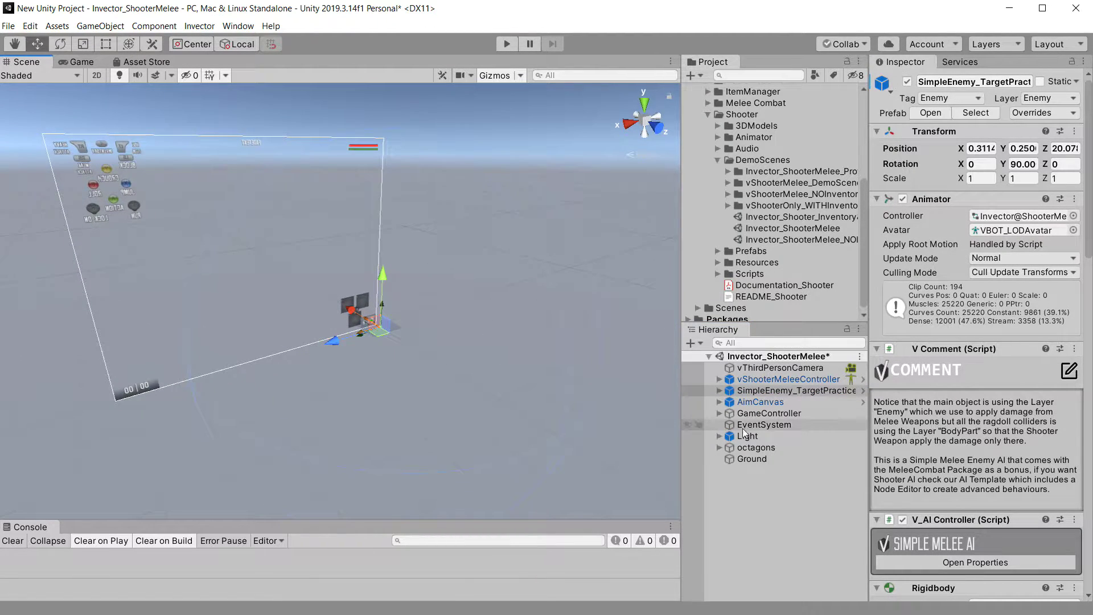
left_click(766, 368)
right_click_drag(480, 338, 525, 222)
scroll(786, 234, "up", 5)
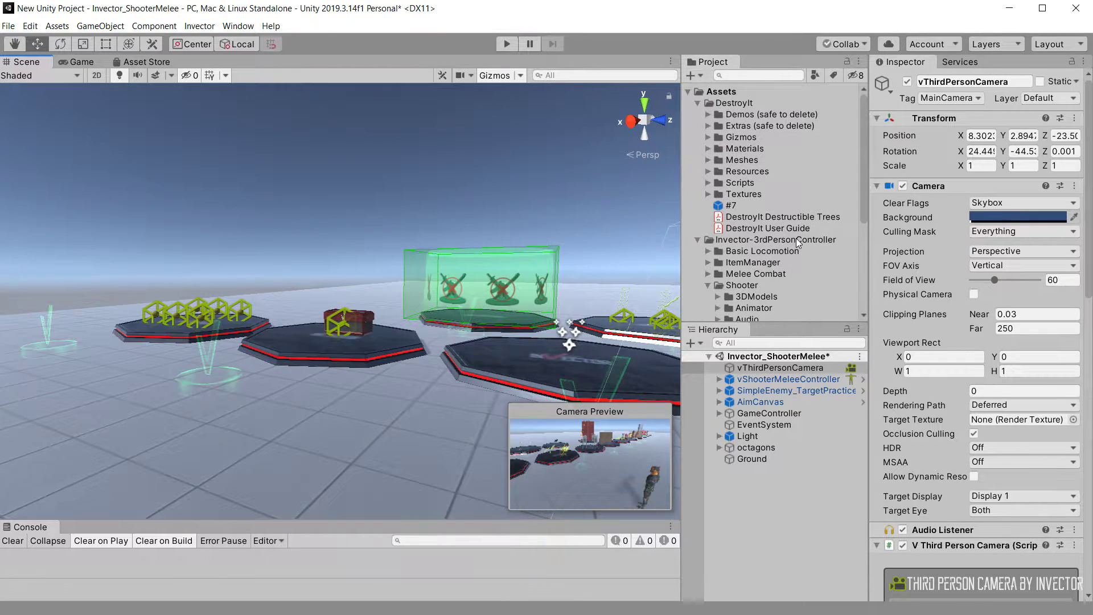
left_click(730, 197)
left_click_drag(730, 205, 349, 419)
right_click_drag(450, 319, 495, 296)
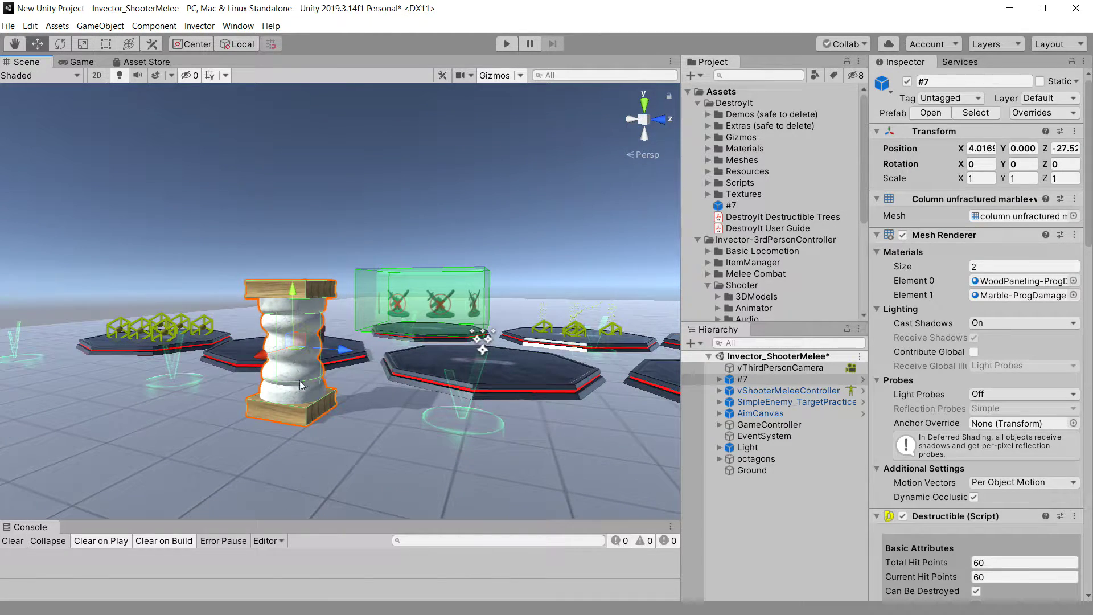
Examine the #7 column's components, including its Destructible damage levels, destroyed prefab, material replacements, Rigidbody and Hit Effects
left_click(779, 373)
left_click(779, 379)
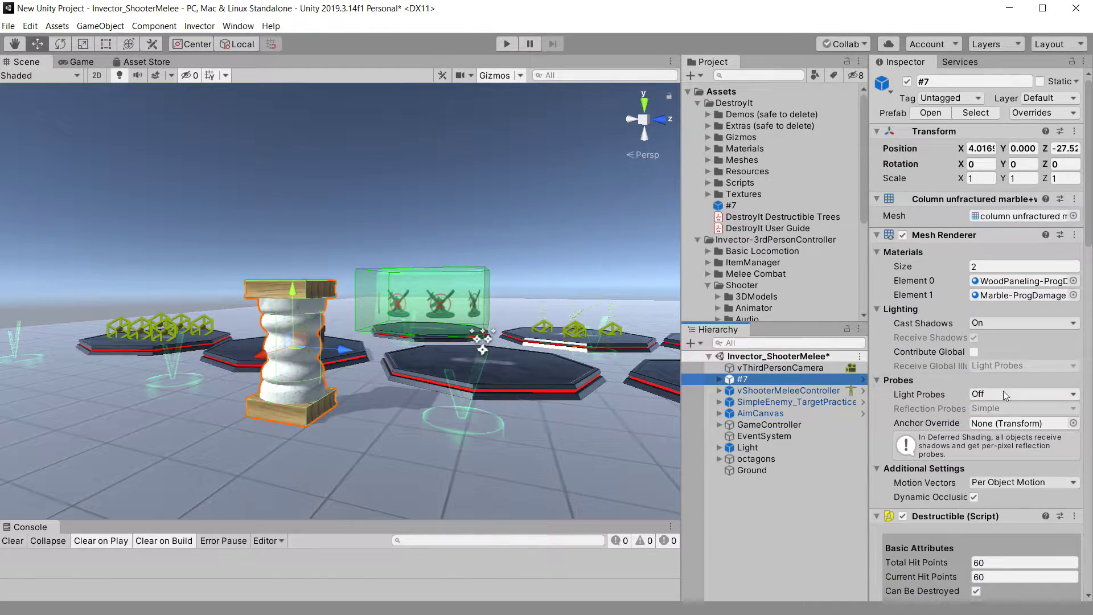
scroll(1002, 393, "down", 10)
scroll(979, 258, "up", 5)
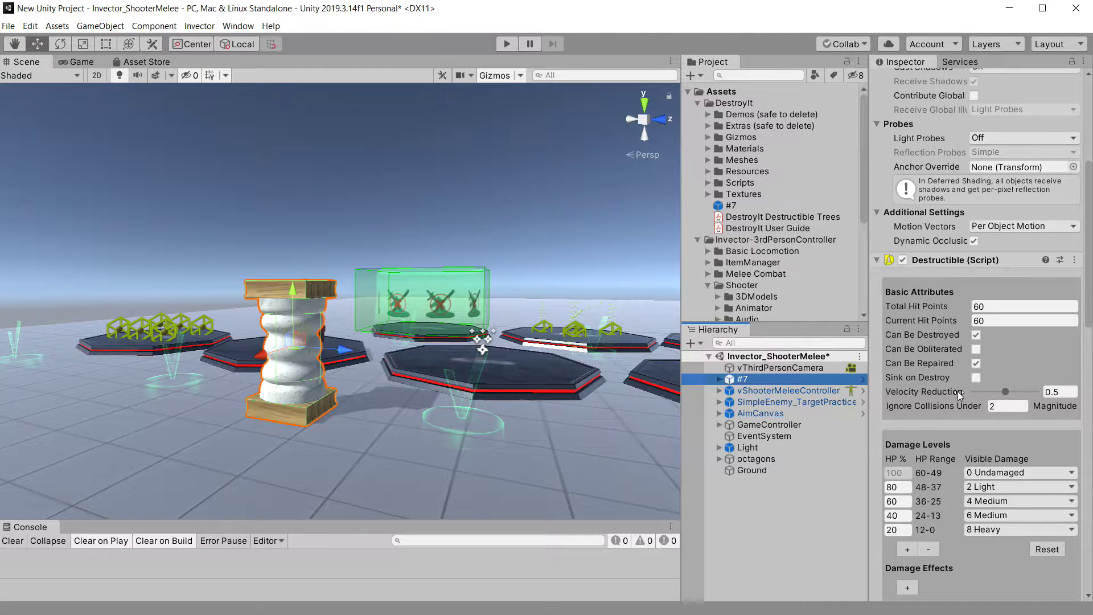
scroll(960, 394, "down", 7)
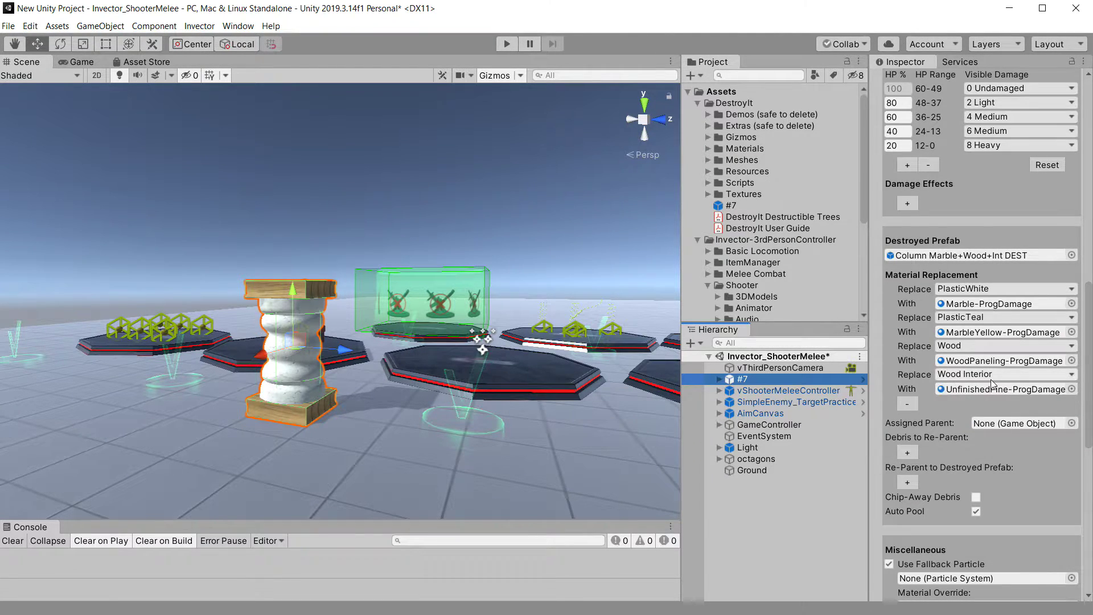
scroll(993, 384, "down", 8)
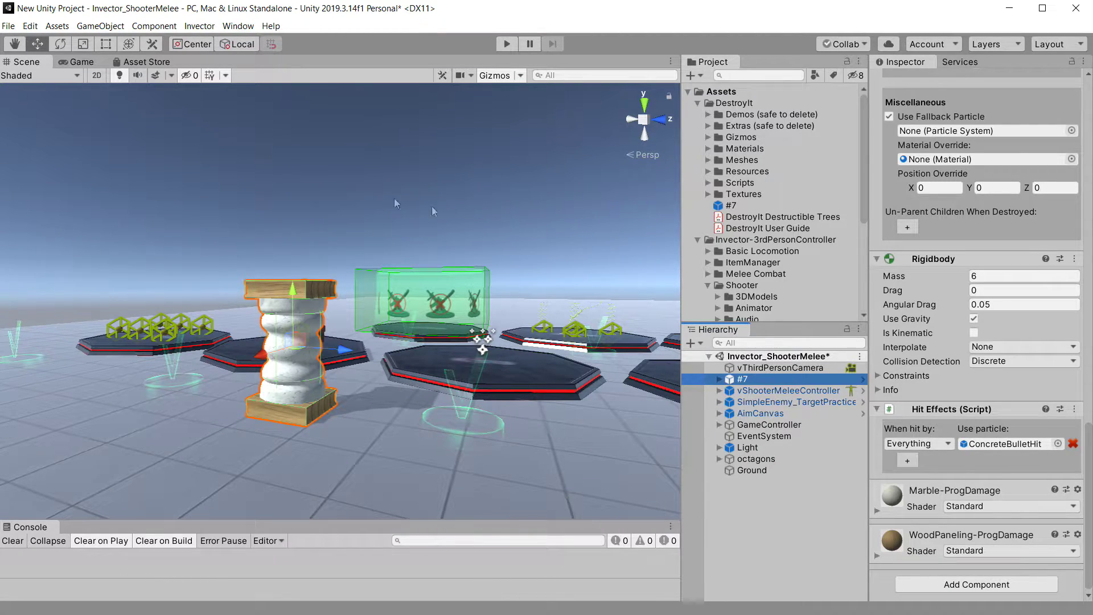
Run DestroyIt's Minimal setup to add its manager objects to the scene
left_click(236, 26)
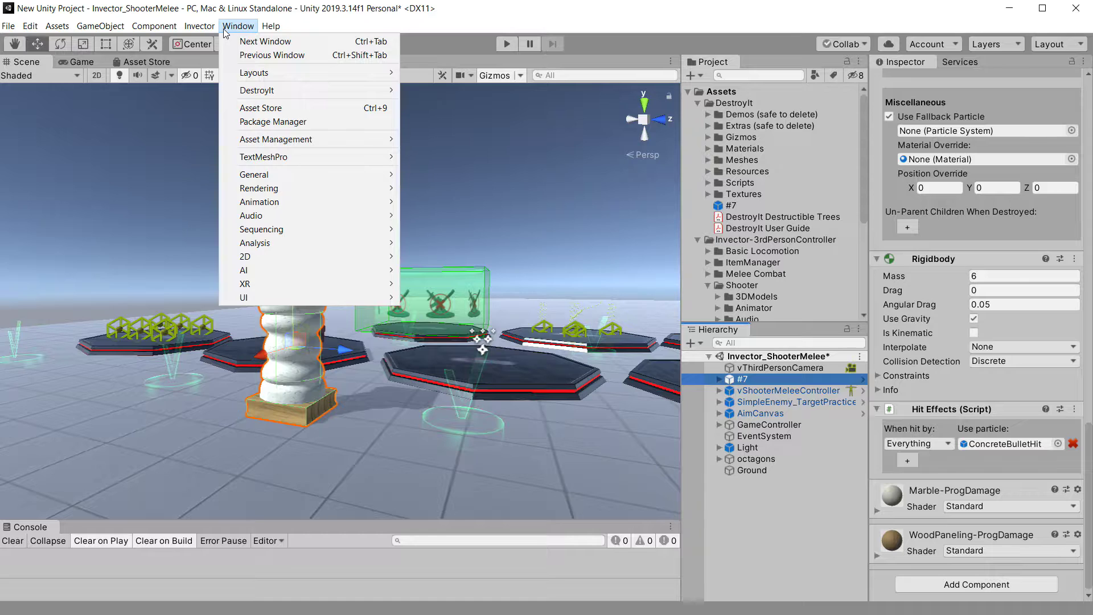
mouse_move(266, 92)
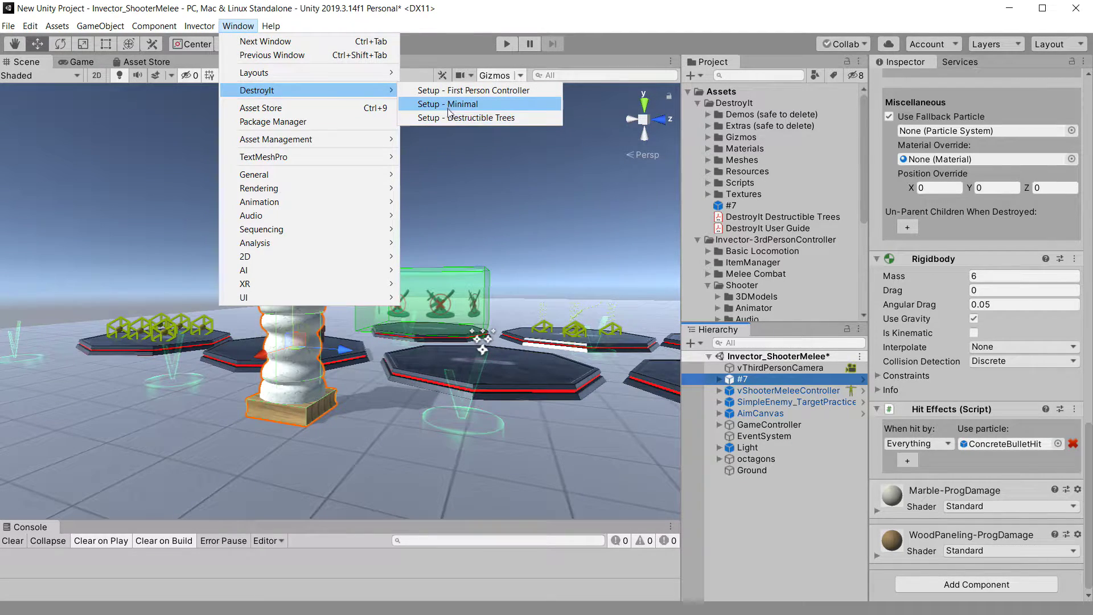
left_click(447, 105)
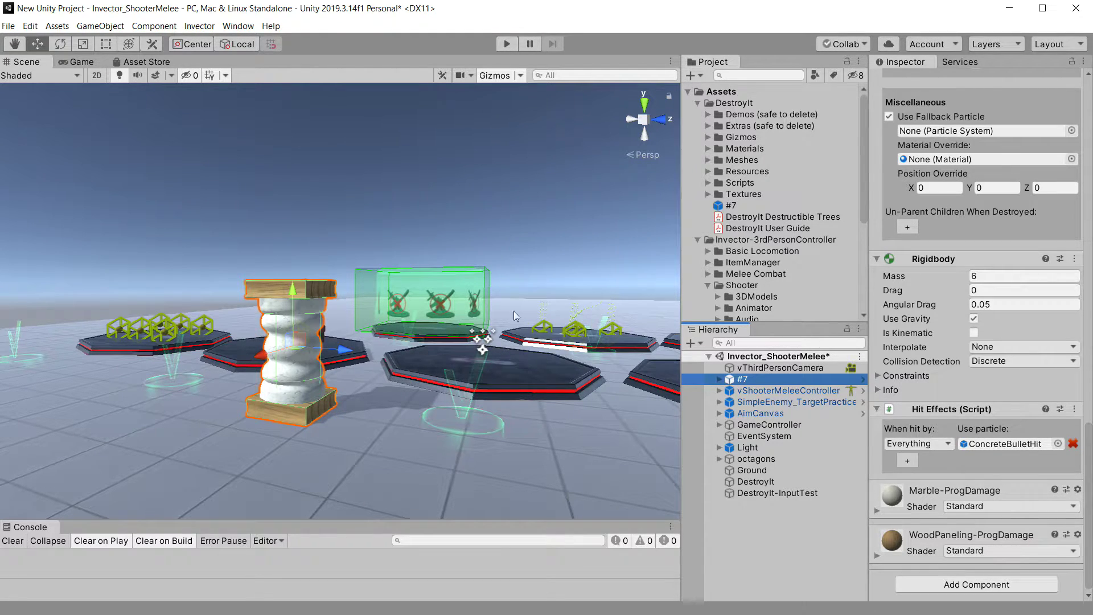
Switch to File Explorer and import the package DestroyIt Scripts for Invector TPC Shooter 1v4 with both scripts included
key("alt+Tab")
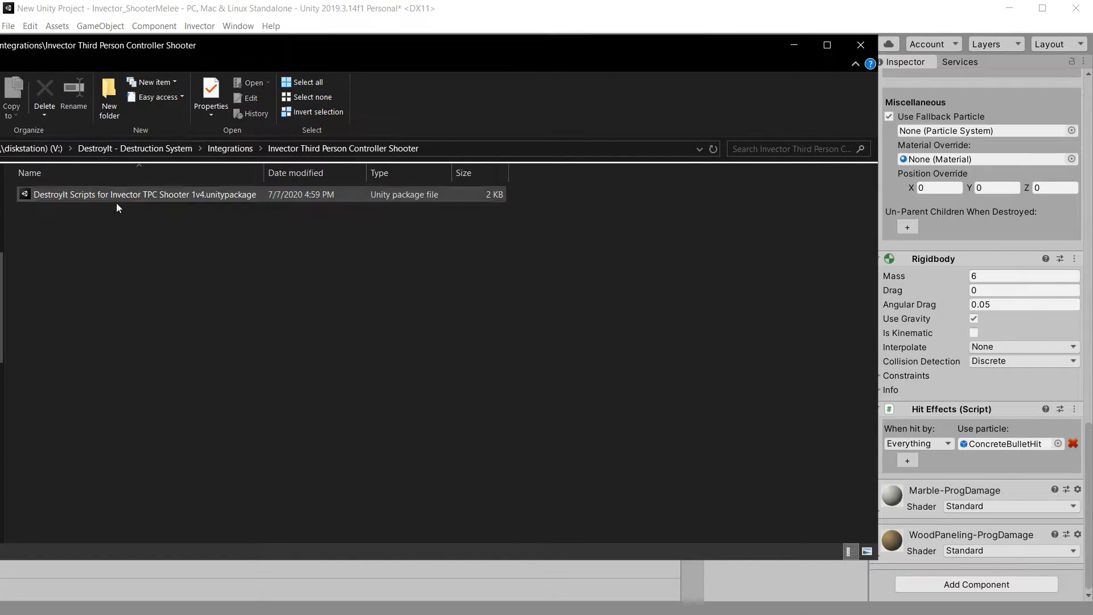
double_click(139, 194)
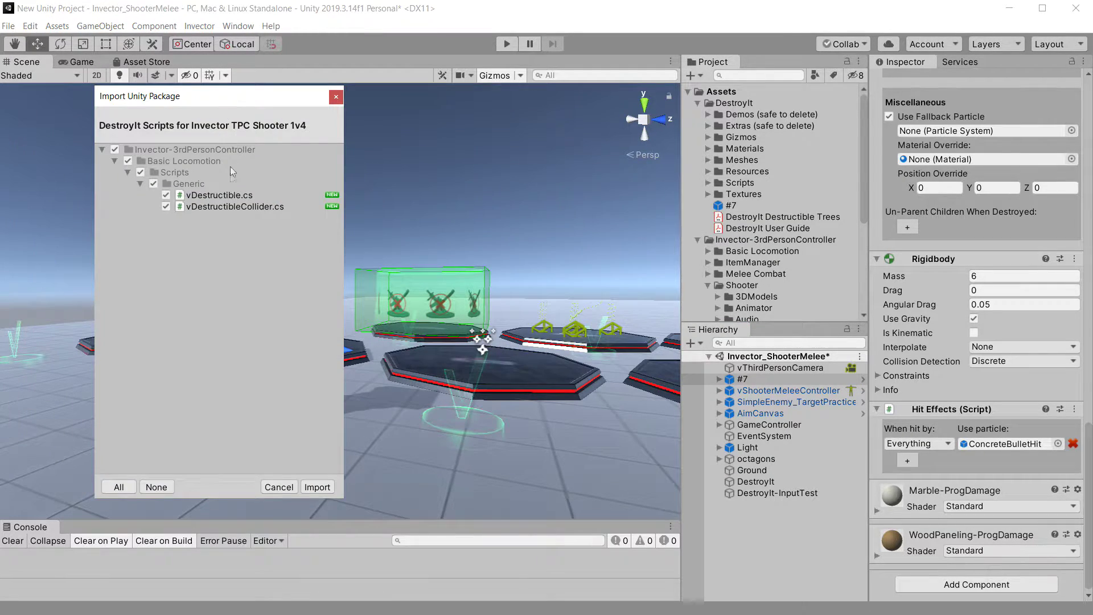
left_click(319, 488)
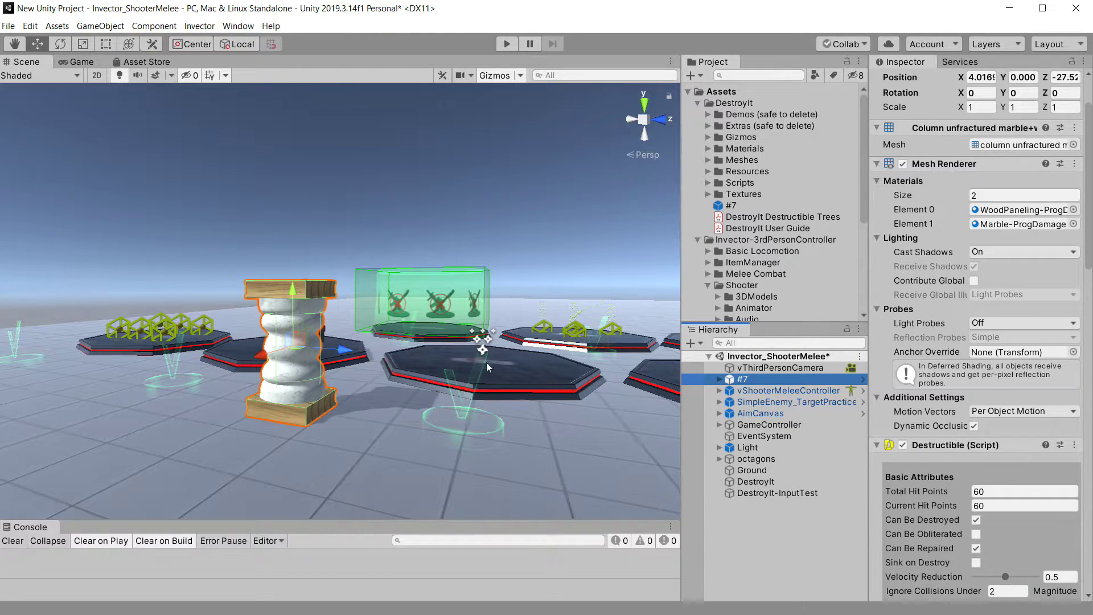
Add the V Destructible script to the #7 column, below its Hit Effects component
scroll(980, 413, "down", 15)
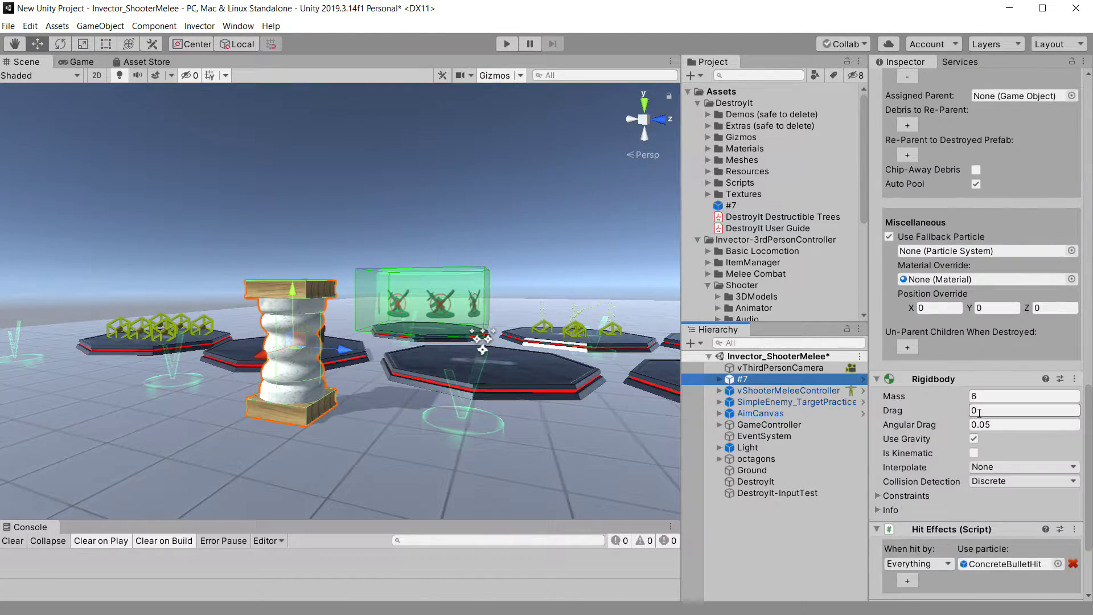
scroll(977, 412, "down", 5)
left_click(982, 584)
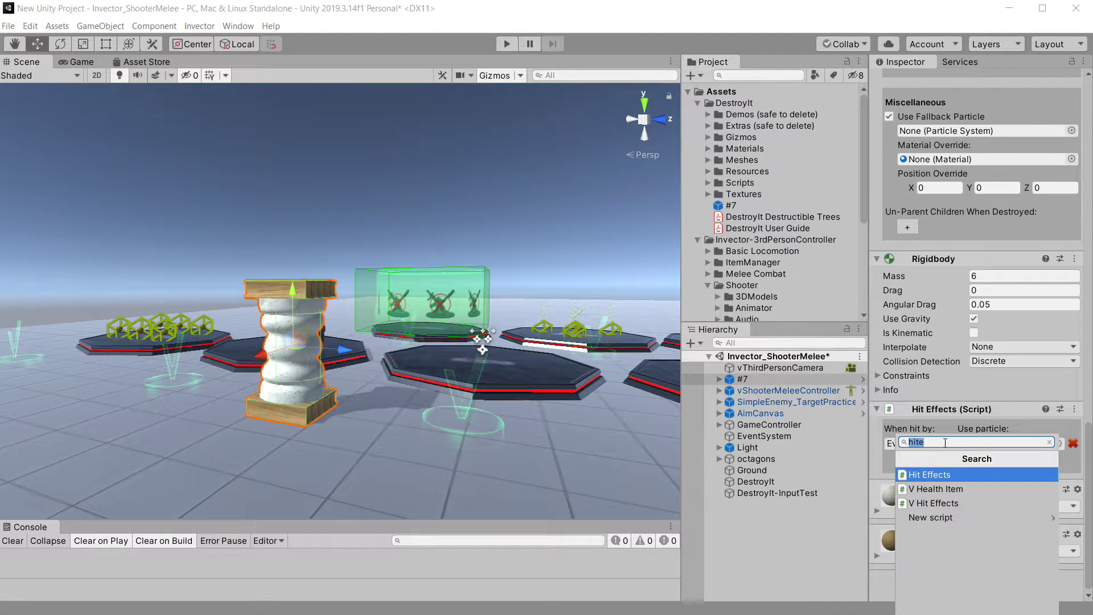
type("vde")
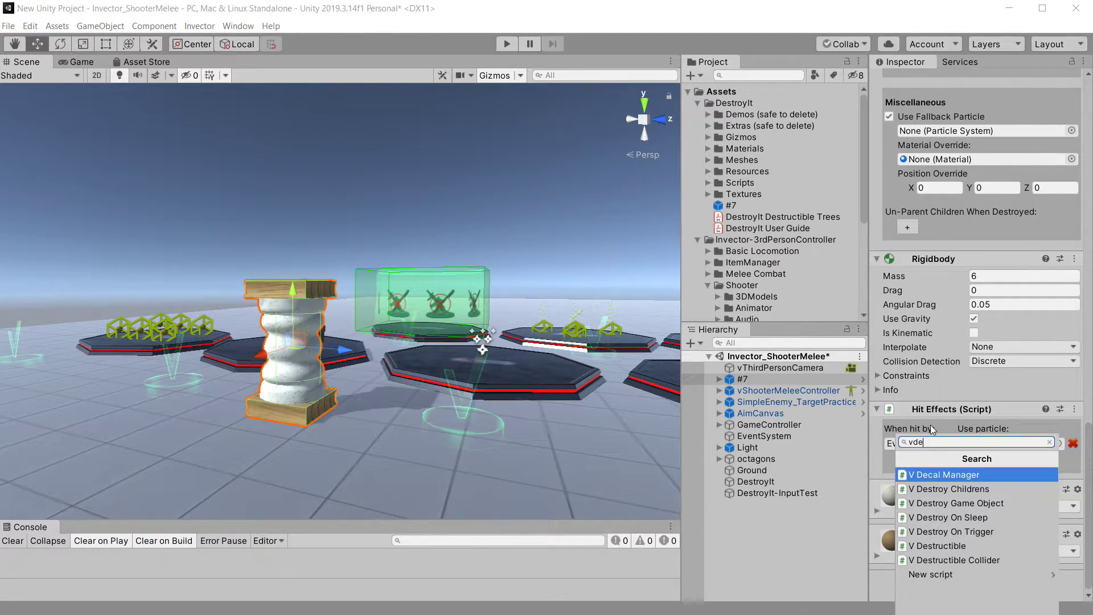
left_click(924, 547)
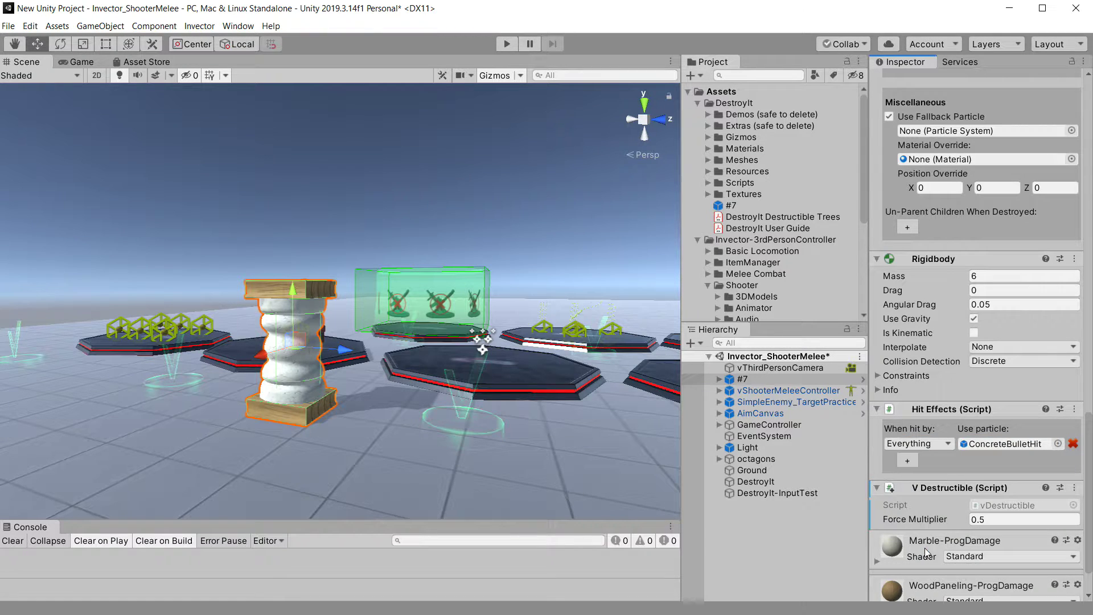
scroll(940, 485, "down", 3)
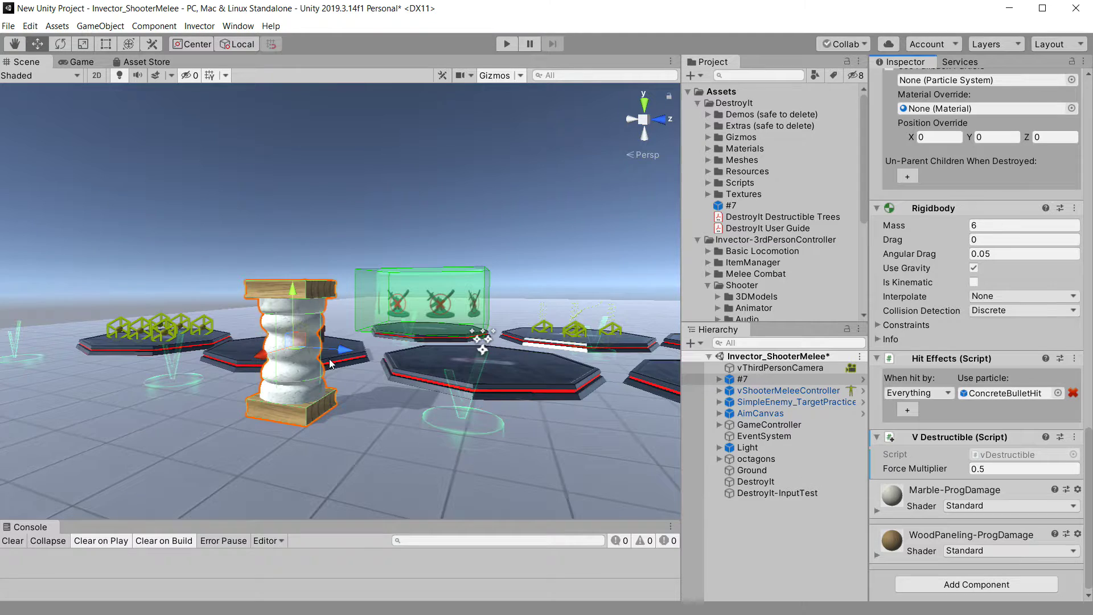
Run the scene and strike the #7 column with repeated melee attacks until it is destroyed
left_click(506, 47)
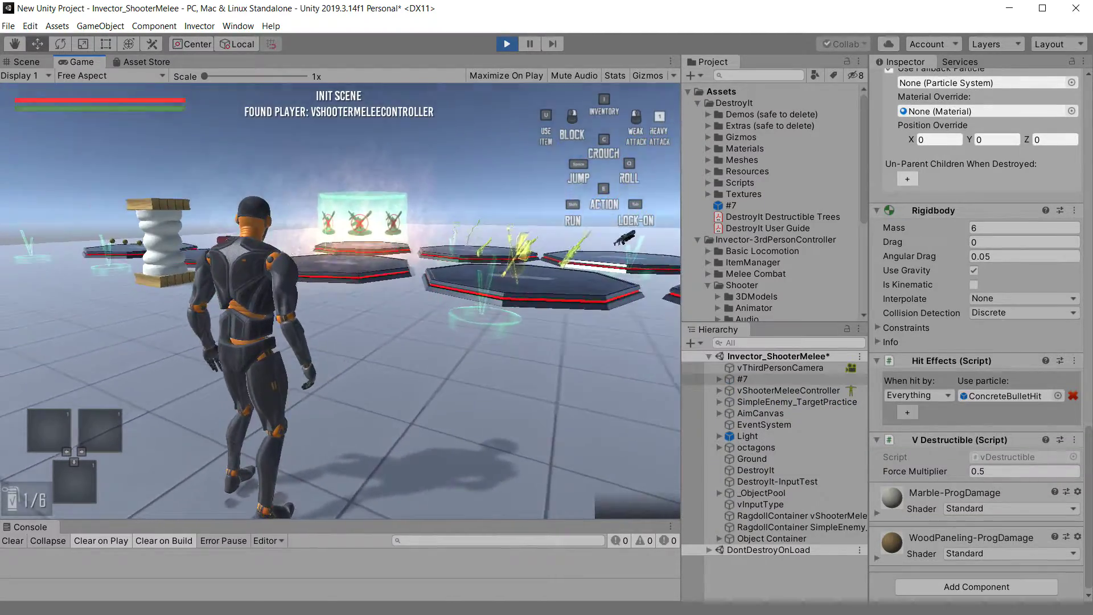
key("w")
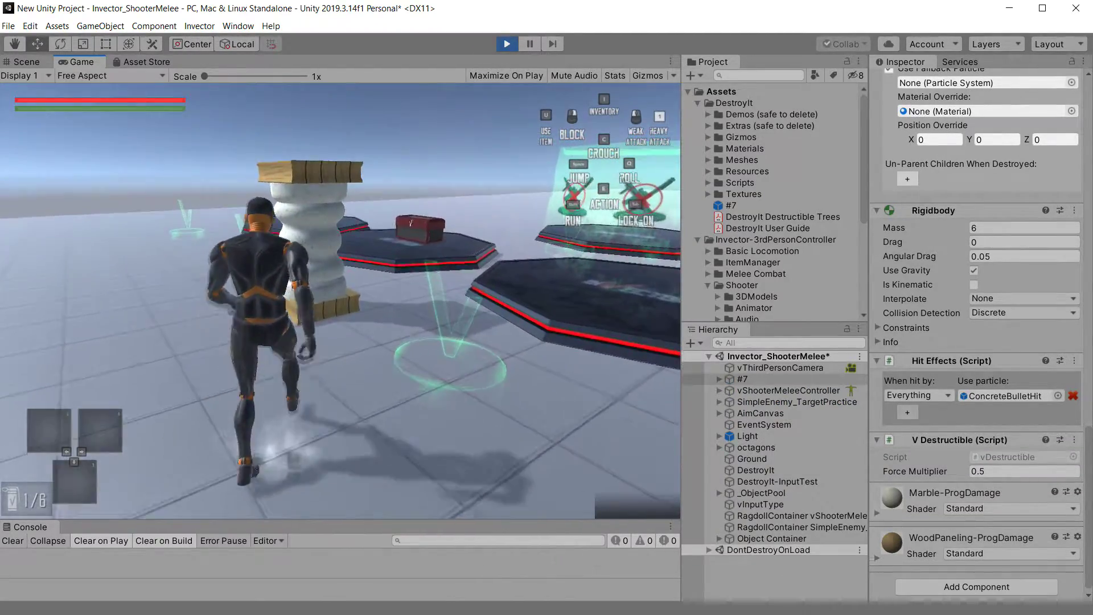
left_click(339, 301)
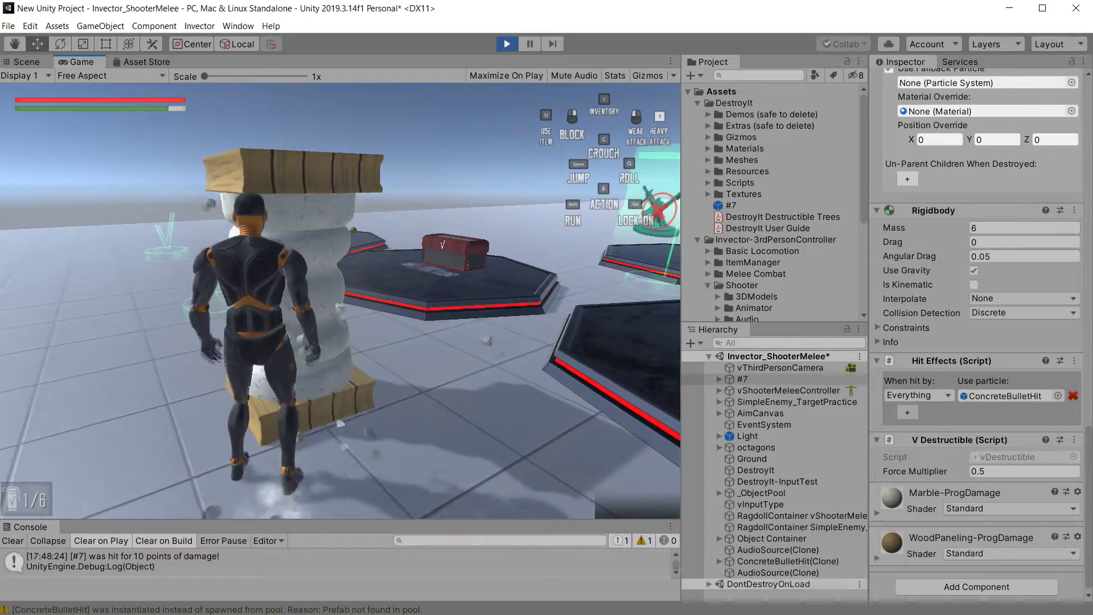
key("s")
key("w")
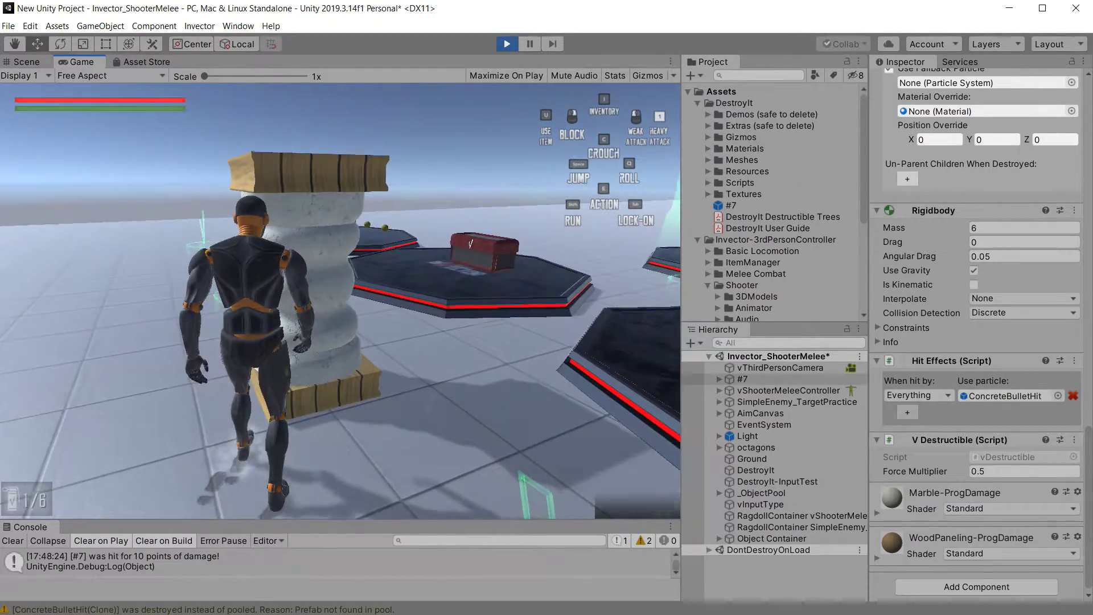
left_click(340, 300)
left_click(340, 301)
key("s")
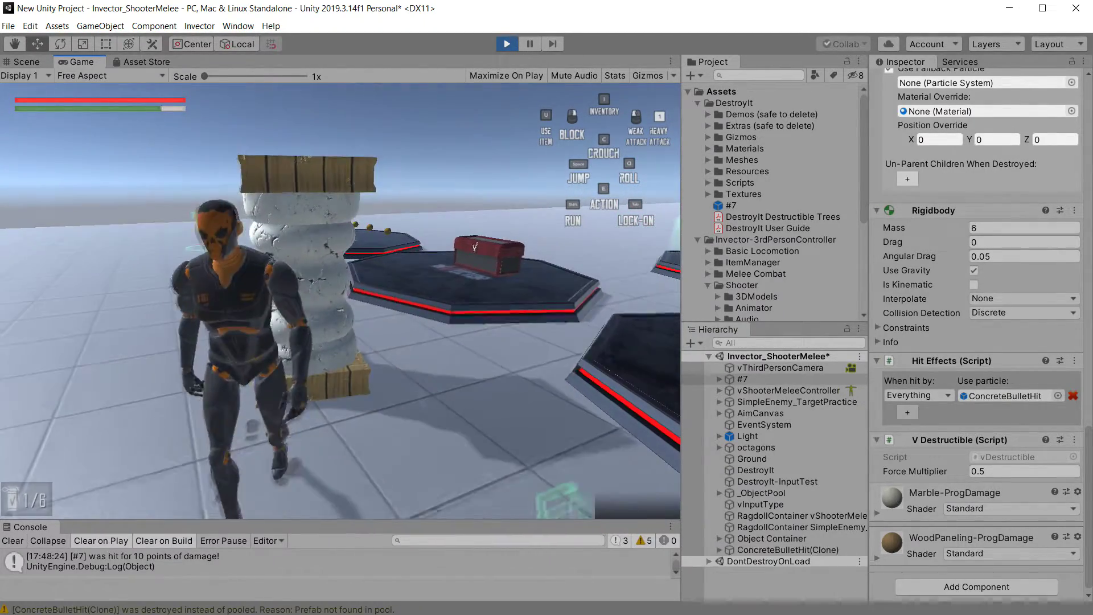
key("w")
left_click(340, 301)
left_click(340, 300)
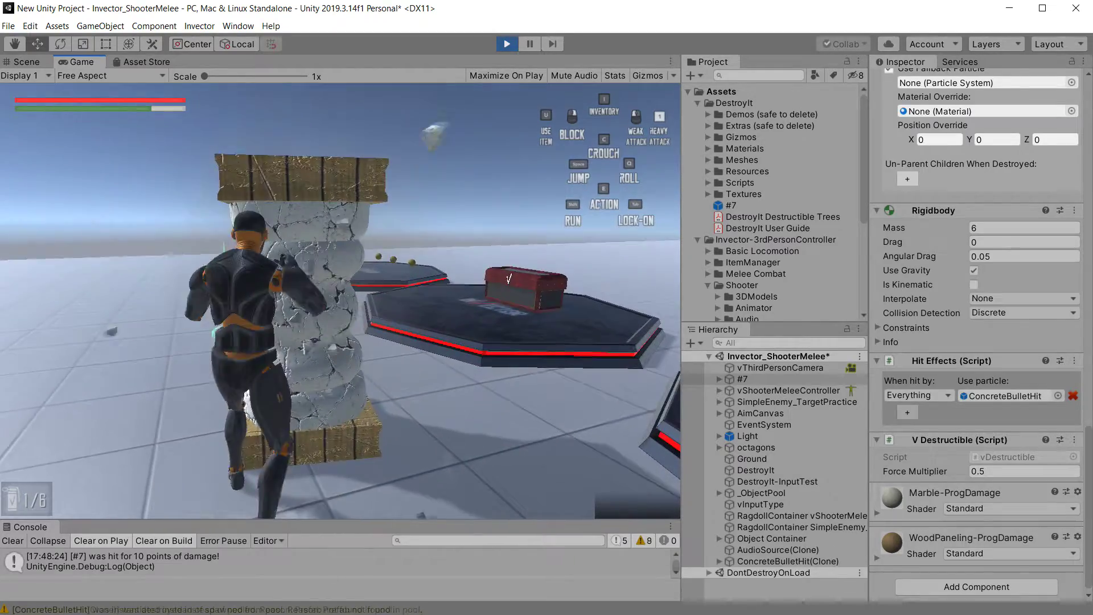
left_click(340, 301)
key("s")
key("w")
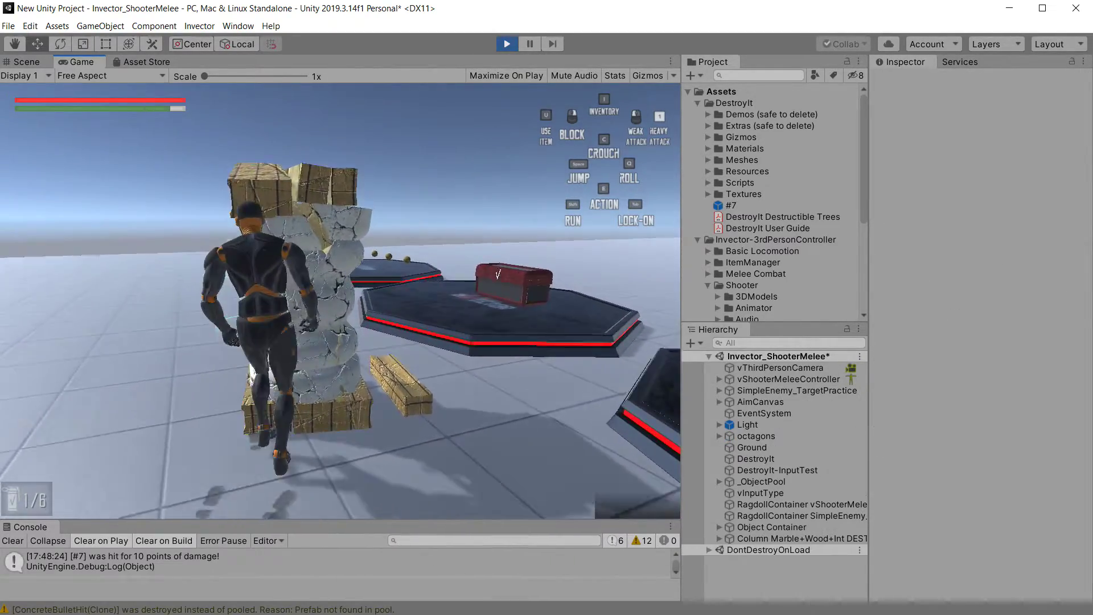
Walk the character around the column debris to inspect it, and stop the play test
key("s")
key("w")
key("a")
key("s")
key("d")
key("s")
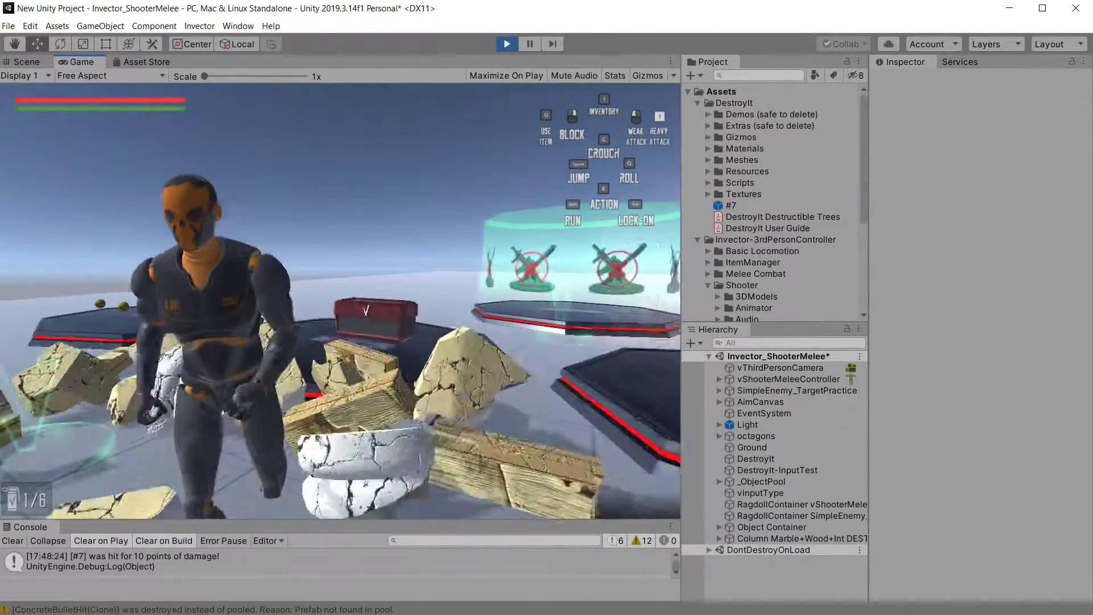
key("d")
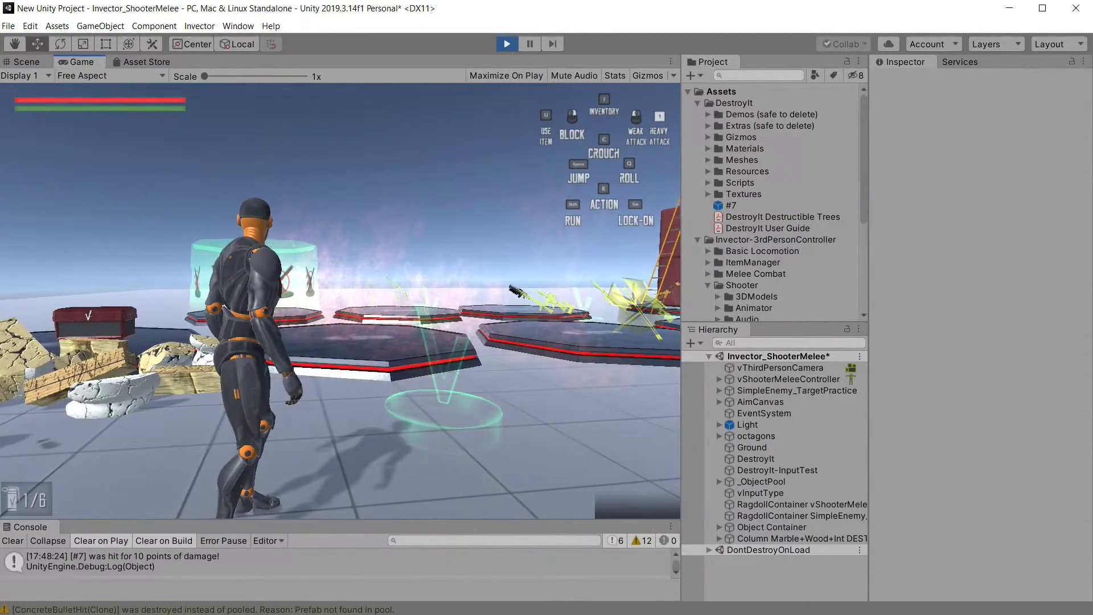
key("Escape")
left_click(506, 44)
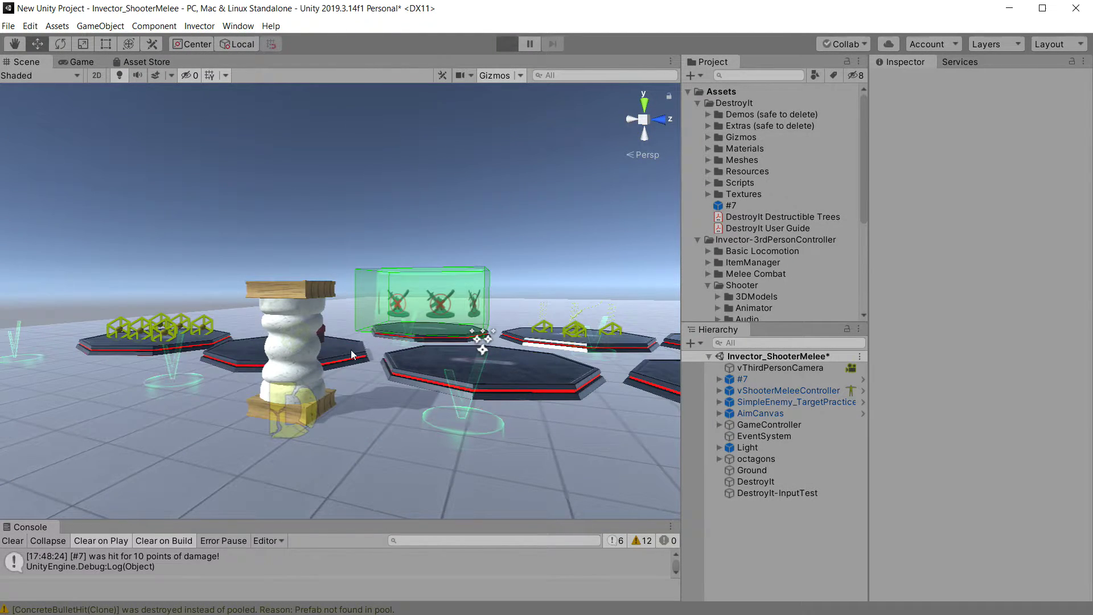
Run the scene again, pick up the rifle from its octagon platform and head back towards the #7 column
key("ctrl+p")
key("w")
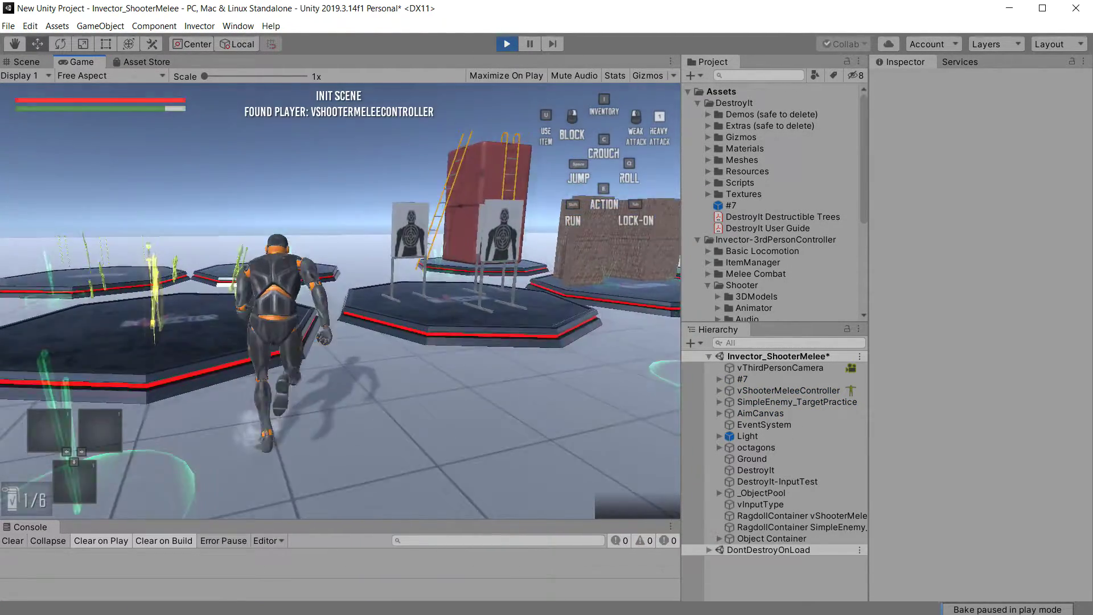
key("shift+w")
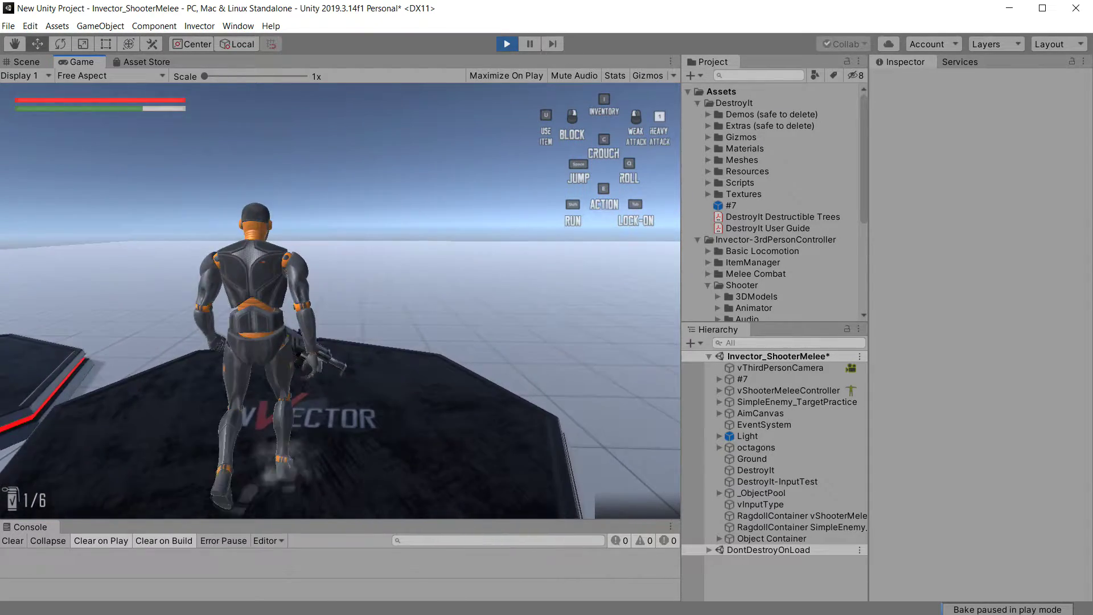
key("w")
key("e")
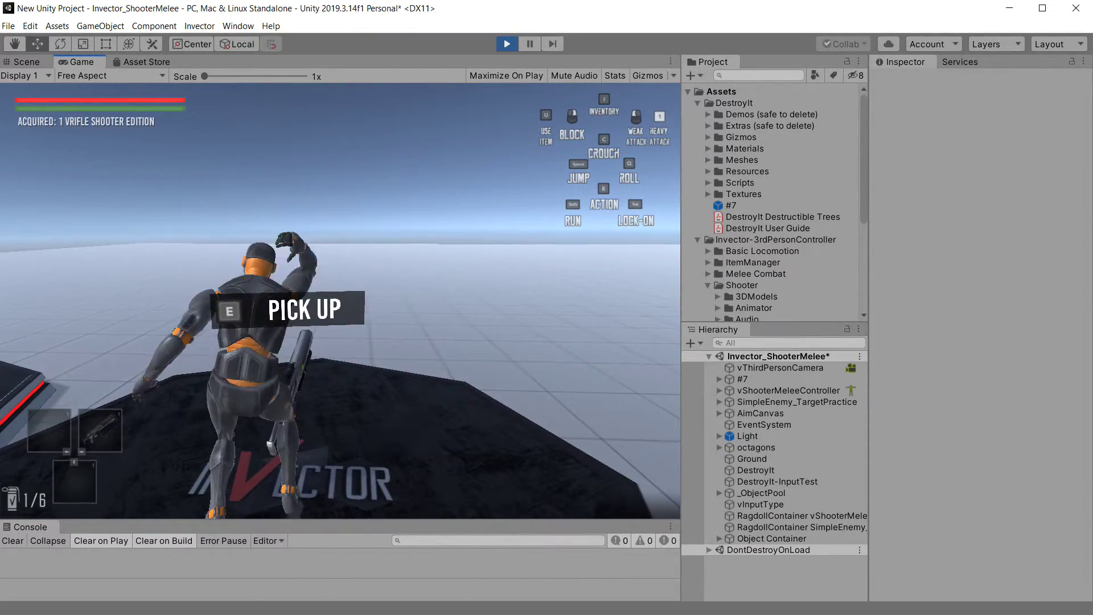
key("w")
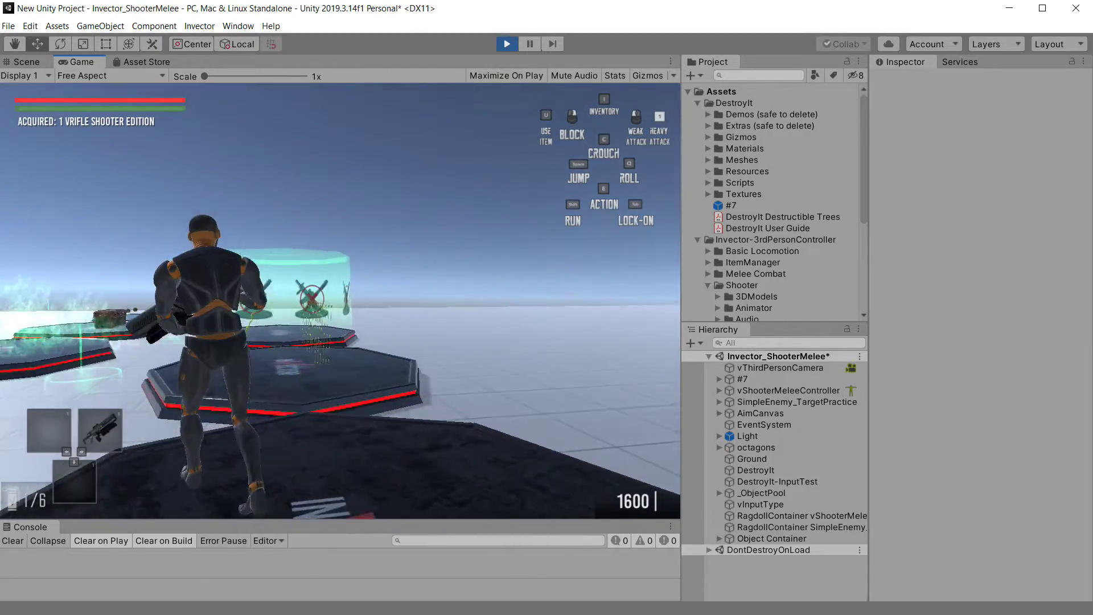
key("w")
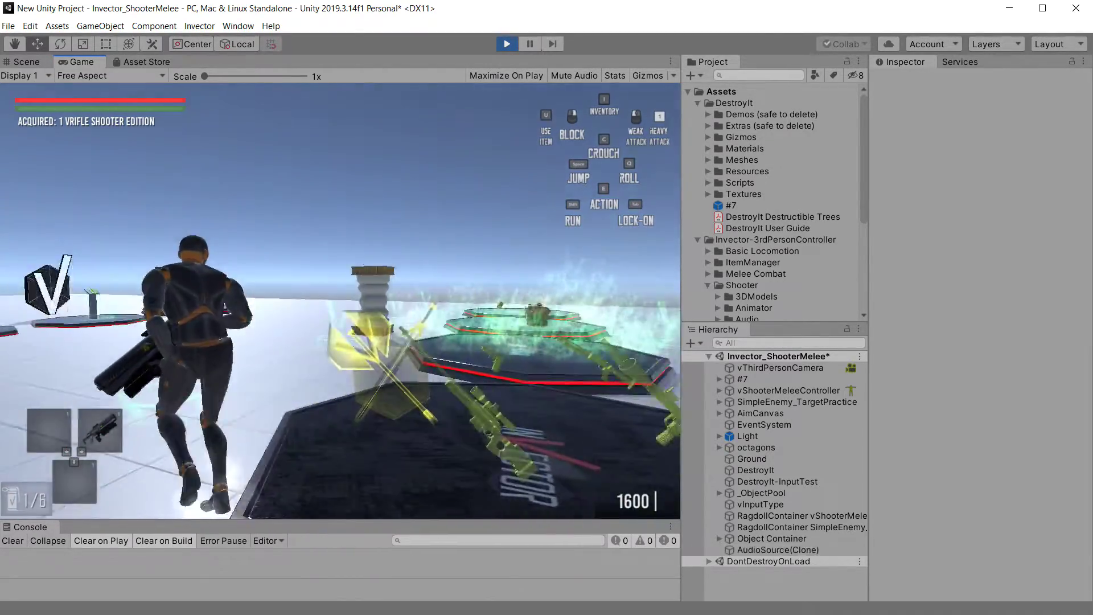
Shoot the #7 column with the rifle until it is destroyed, and stop the play test
right_click(339, 301)
left_click(339, 301)
left_click(339, 300)
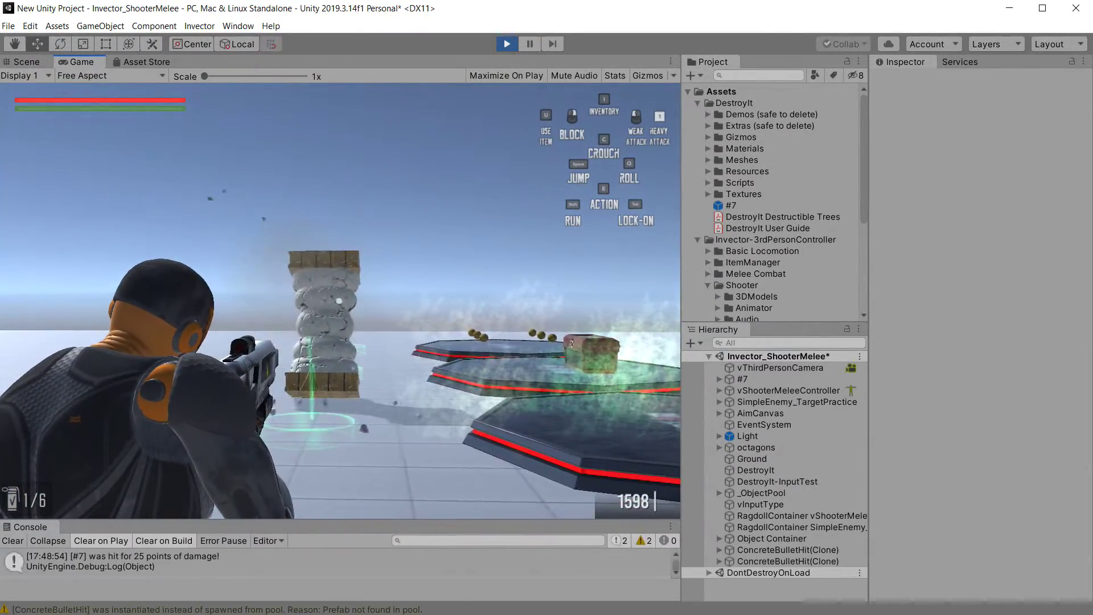
left_click(339, 300)
key("w")
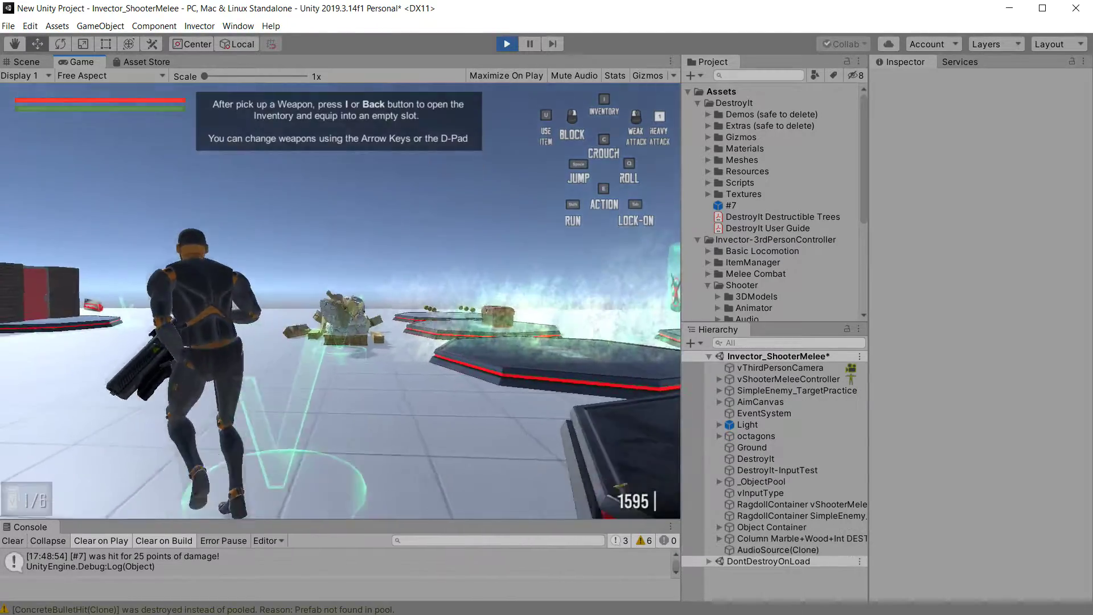
key("Escape")
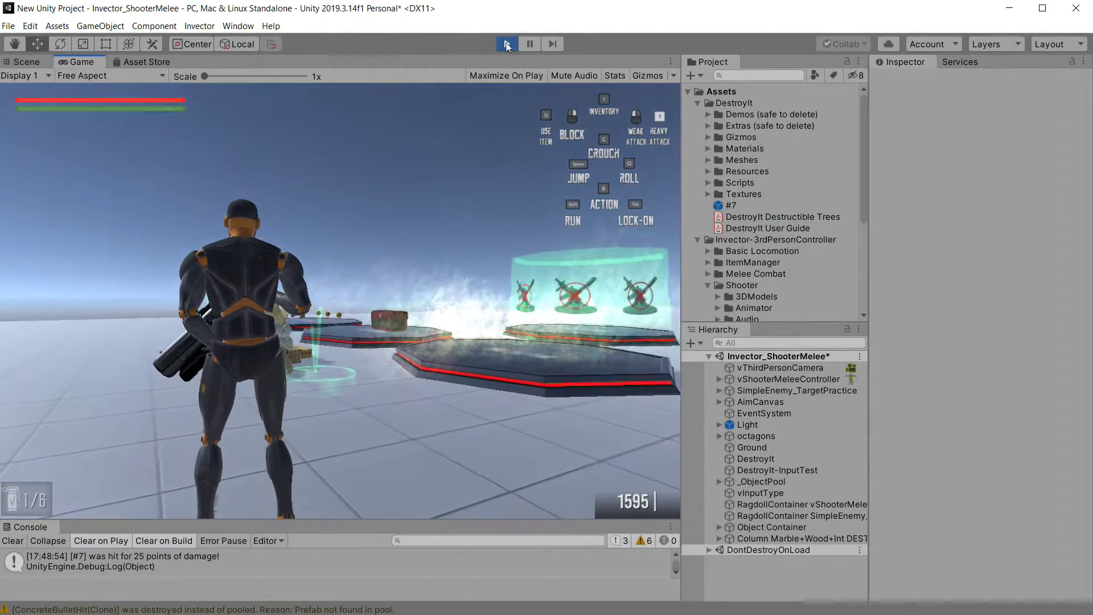
left_click(506, 44)
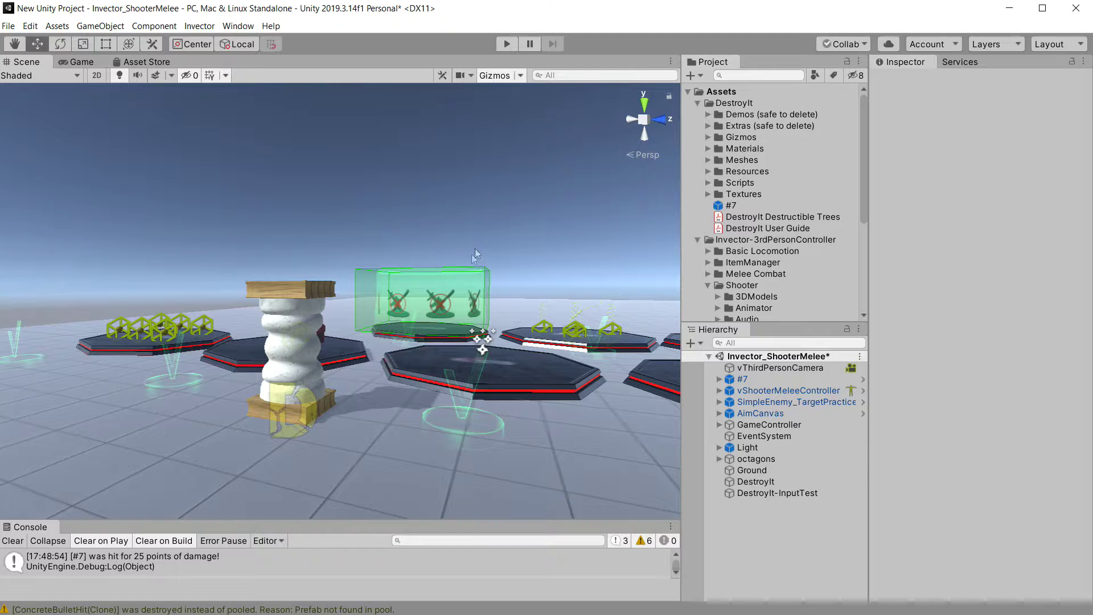
Start a new play test, pick up the rifle and run towards the brick walls
left_click(505, 47)
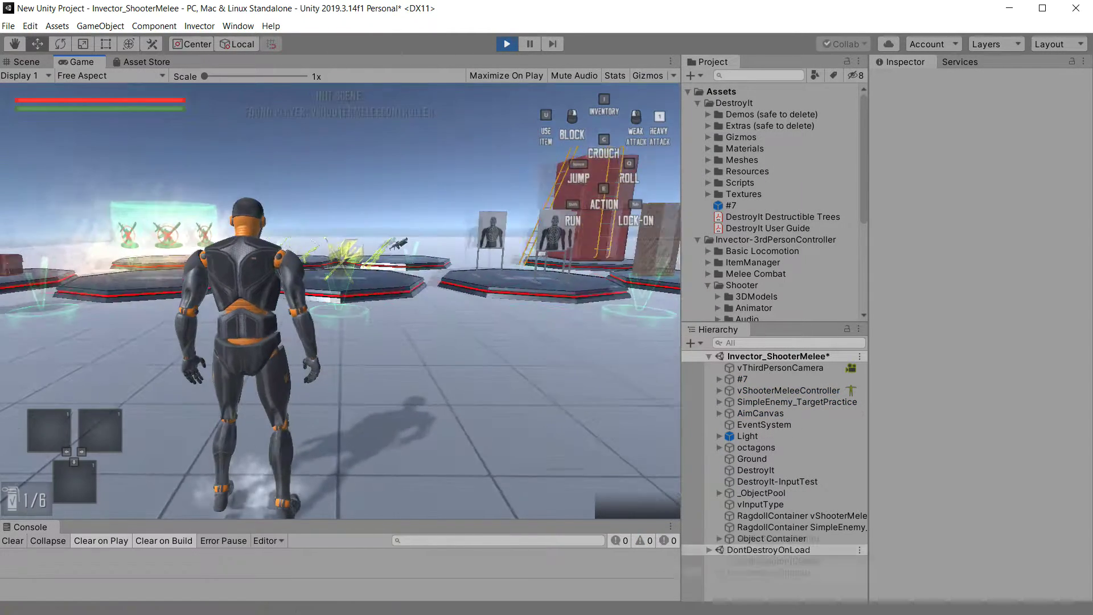
key("shift+w")
key("space")
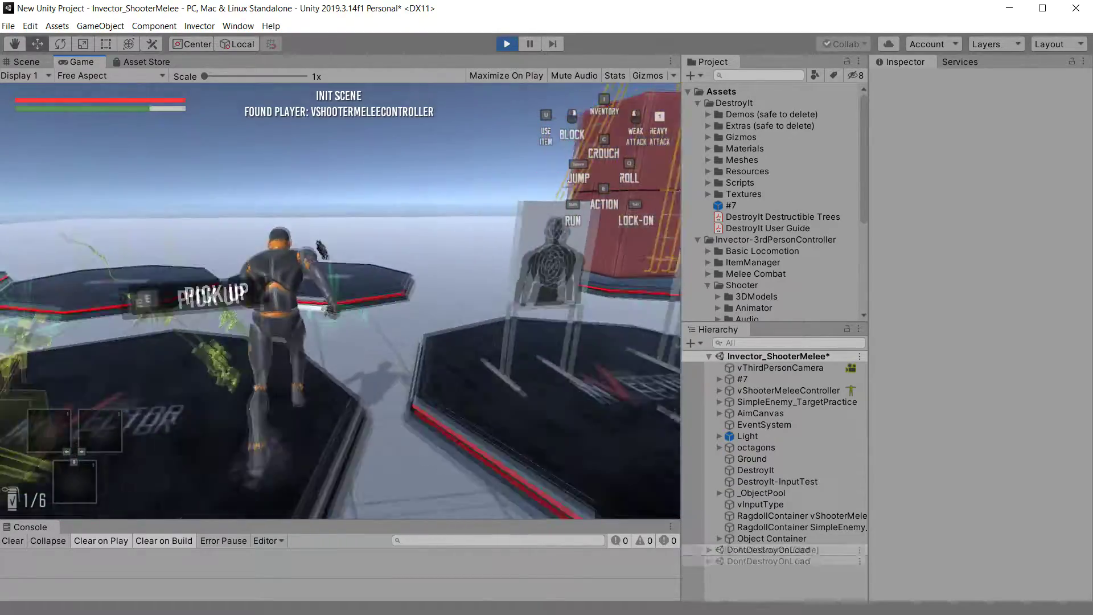
key("e")
key("shift+w")
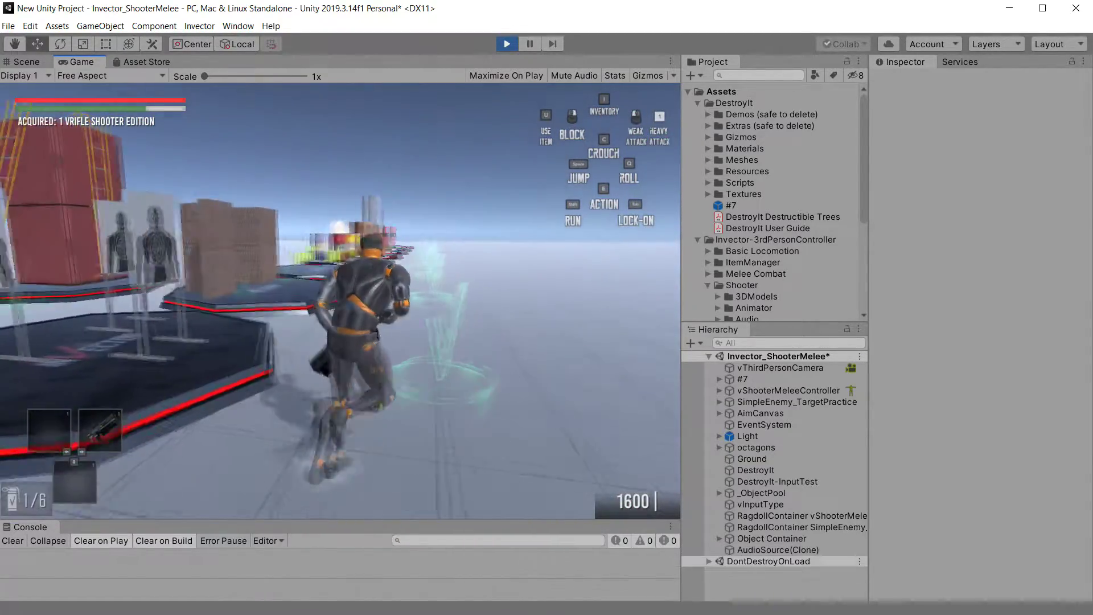
Fire the rifle at the brick wall to test its reaction to bullets, and stop the play test
right_click(340, 300)
left_click(339, 301)
left_click(339, 300)
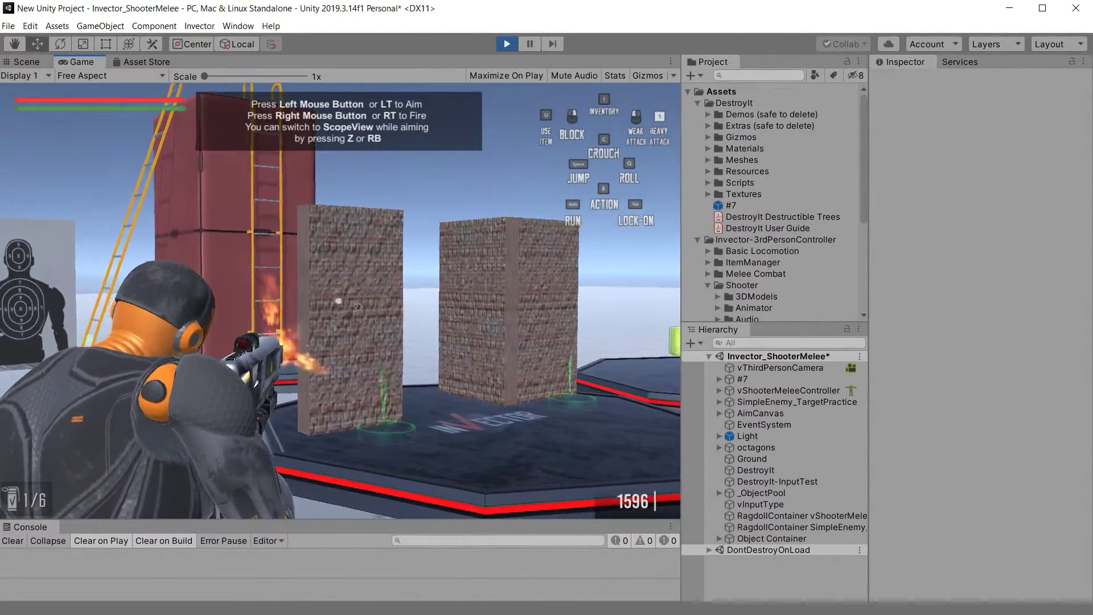
left_click(340, 301)
left_click(340, 301)
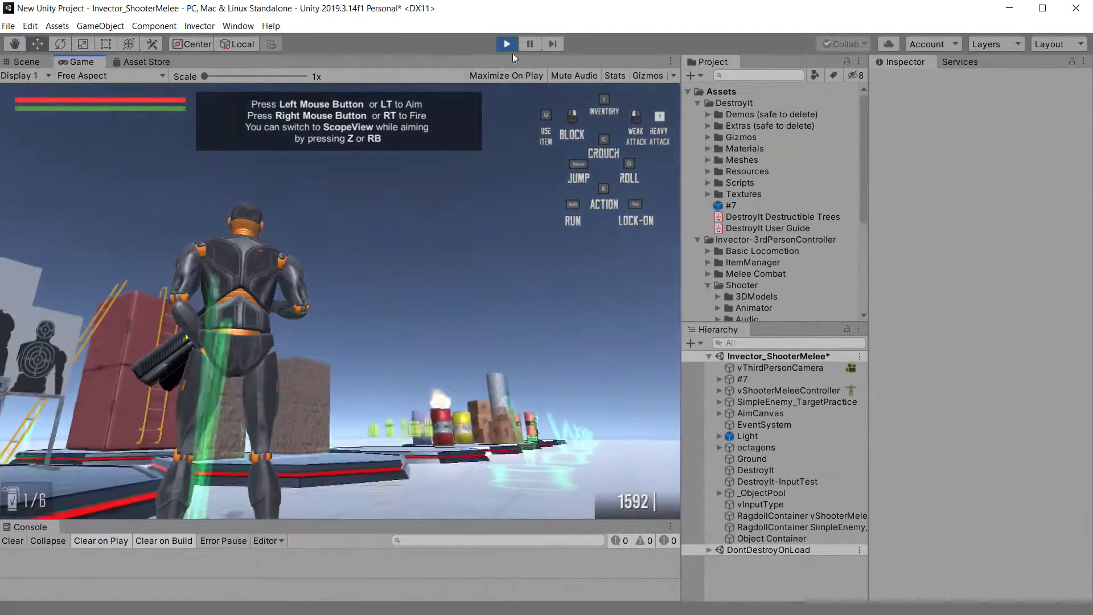
left_click(506, 44)
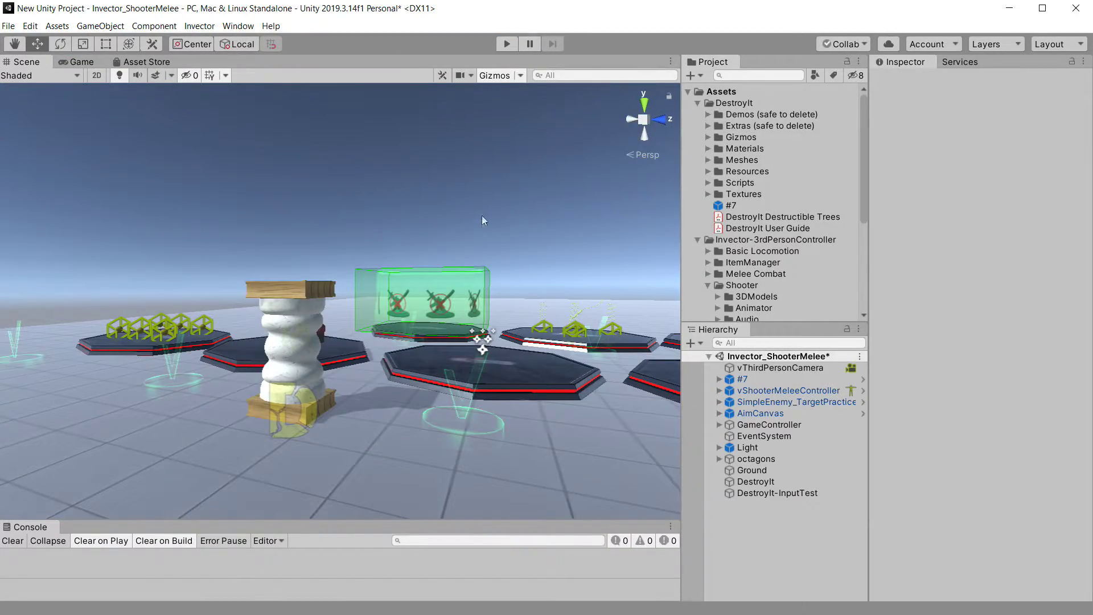
Select the first brickWall object under 11_can aim in the octagons group
right_click_drag(373, 296, 361, 342)
key("w")
left_click(350, 337)
scroll(797, 432, "down", 4)
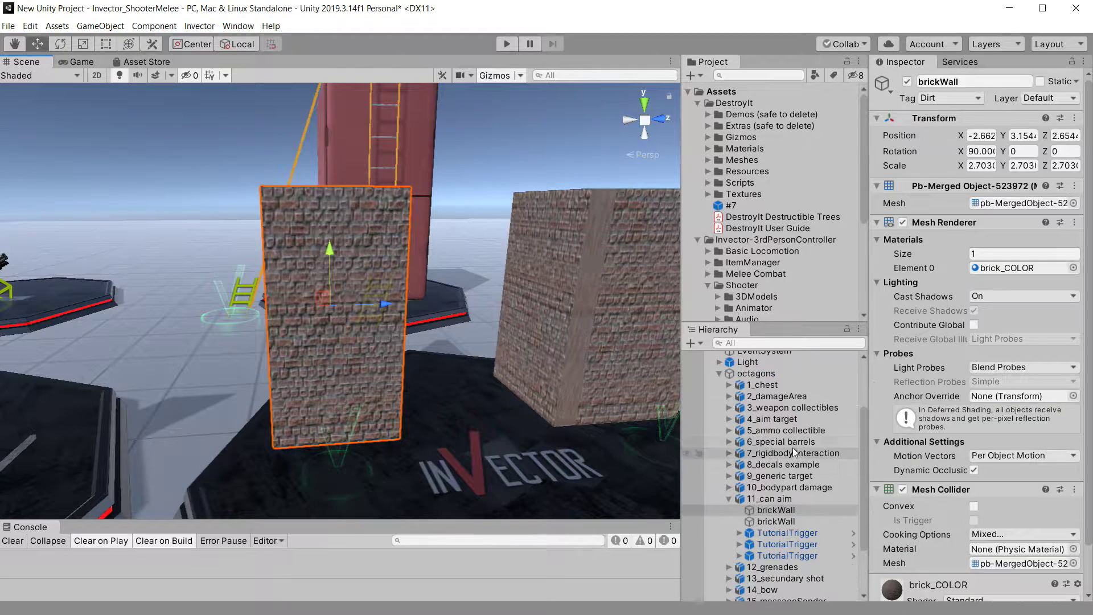
left_click(790, 467)
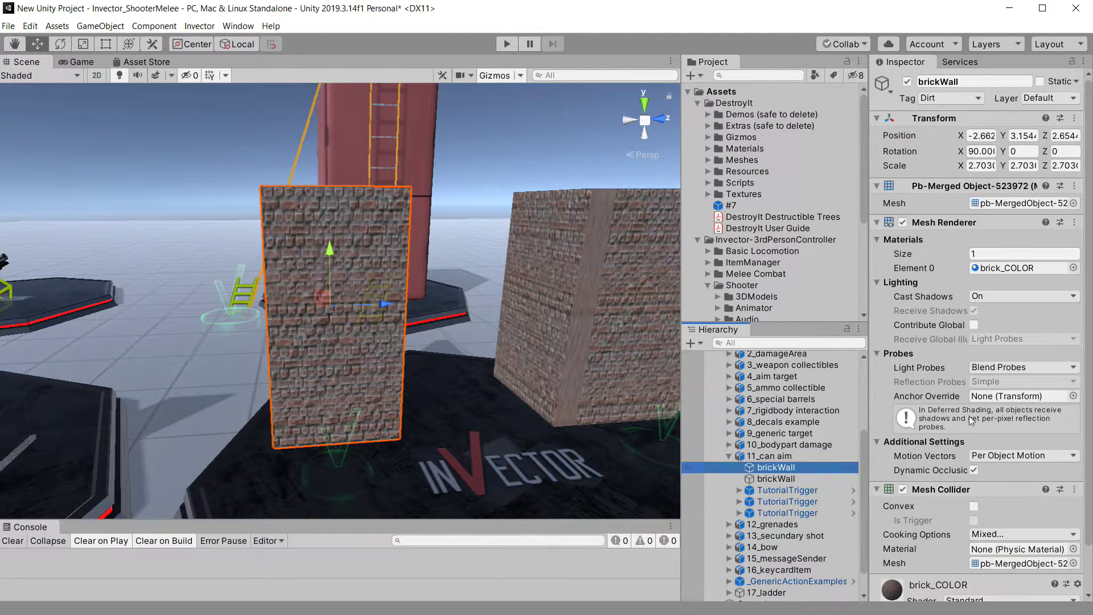
Add DestroyIt's Destructible component to the selected brickWall object
scroll(977, 408, "down", 2)
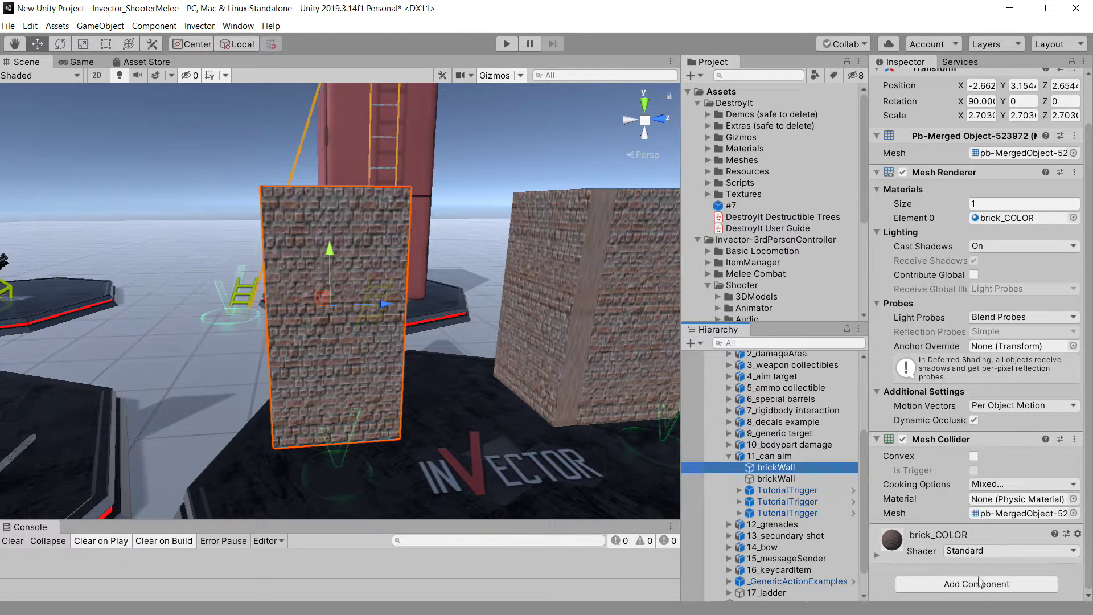
left_click(977, 584)
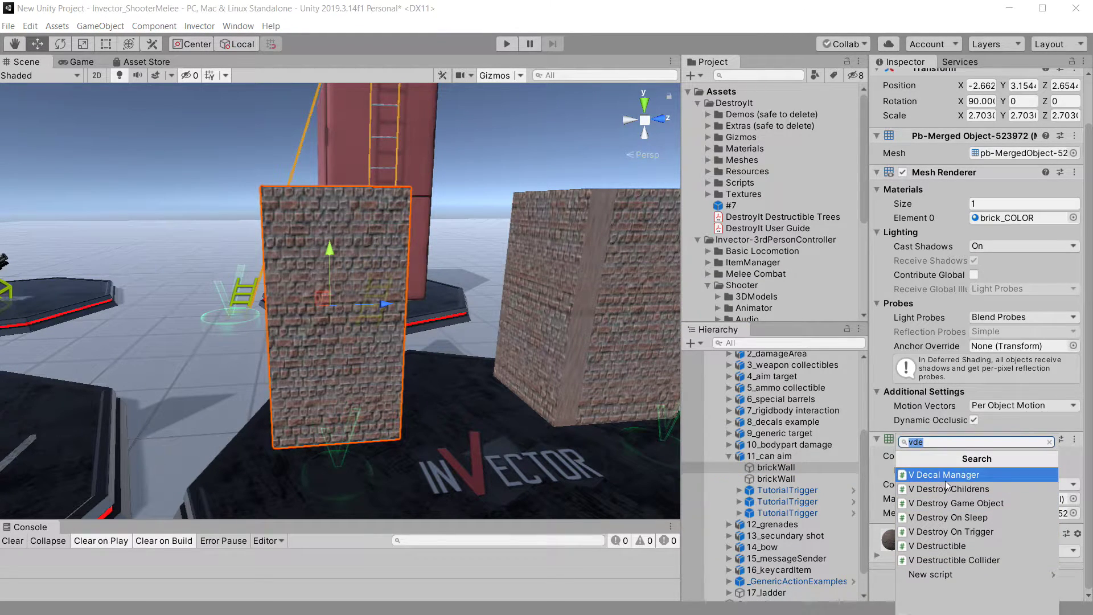
type("destr")
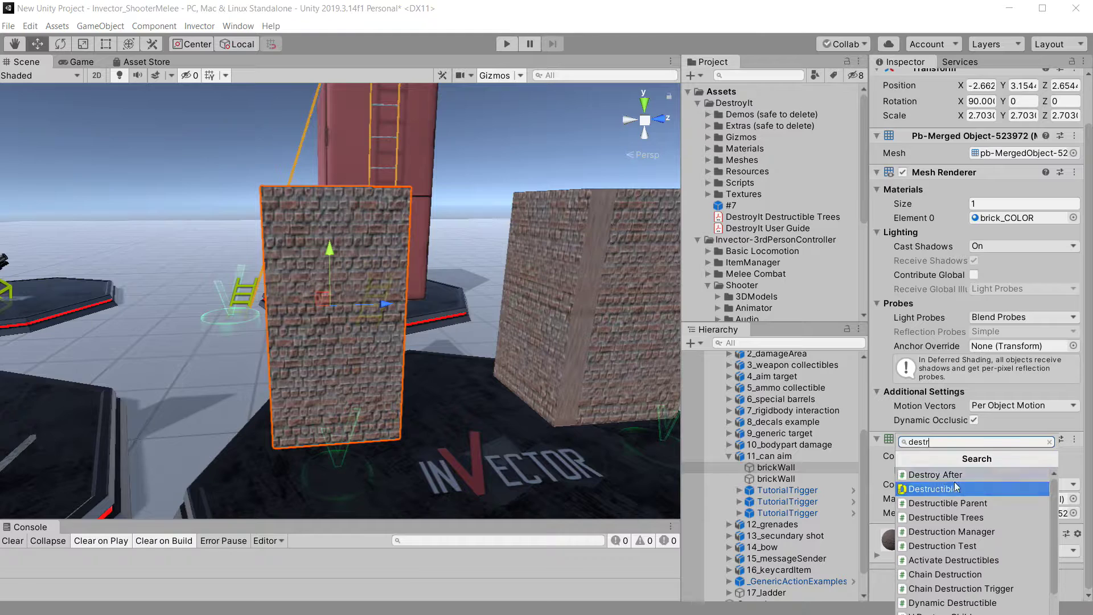
left_click(945, 489)
Add Invector's V Destructible script to the same brickWall object
scroll(958, 441, "down", 10)
scroll(958, 438, "down", 5)
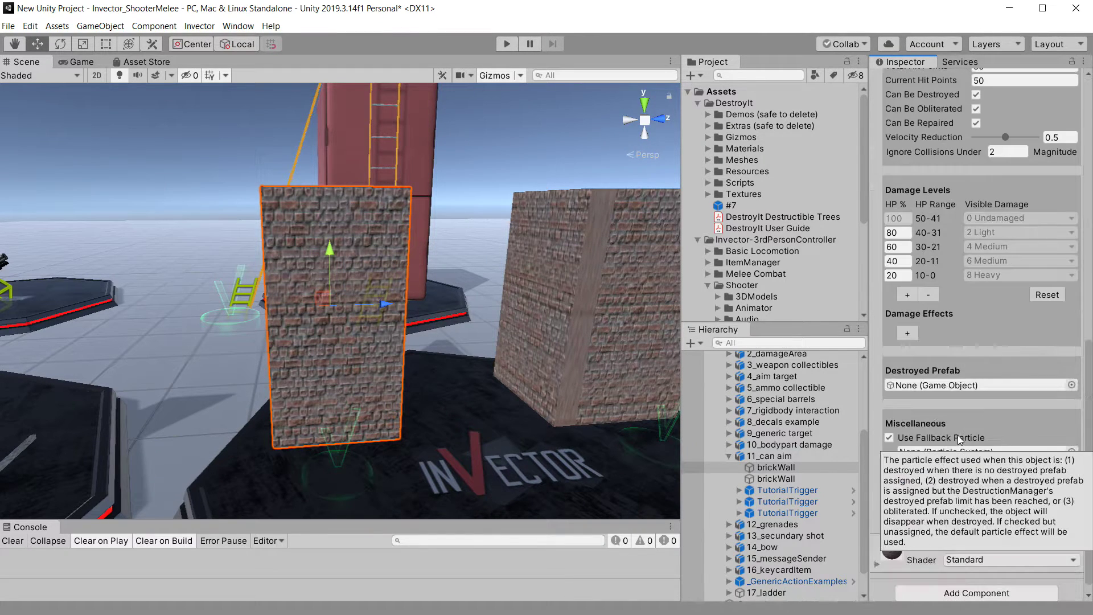
left_click(977, 584)
type("vde")
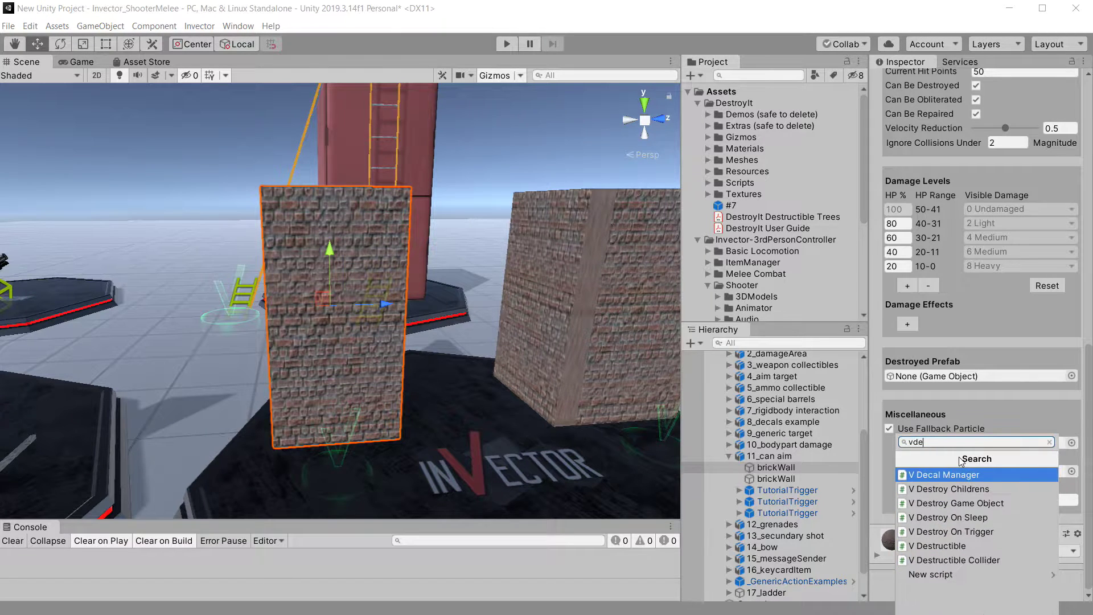
left_click(960, 547)
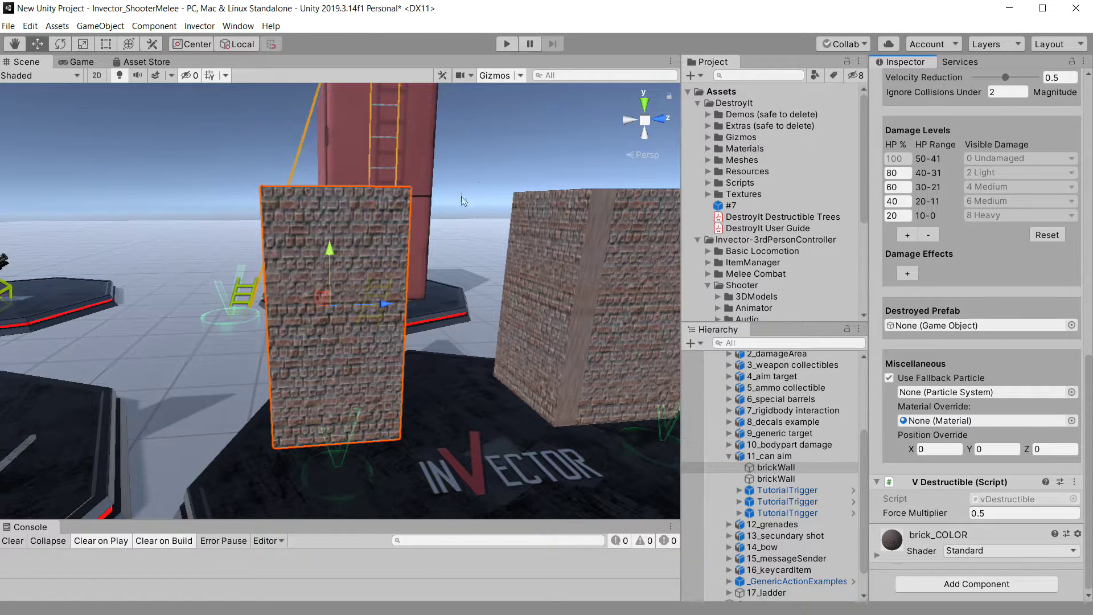
Start a play test and run the unarmed character up to the first brick wall
left_click(509, 46)
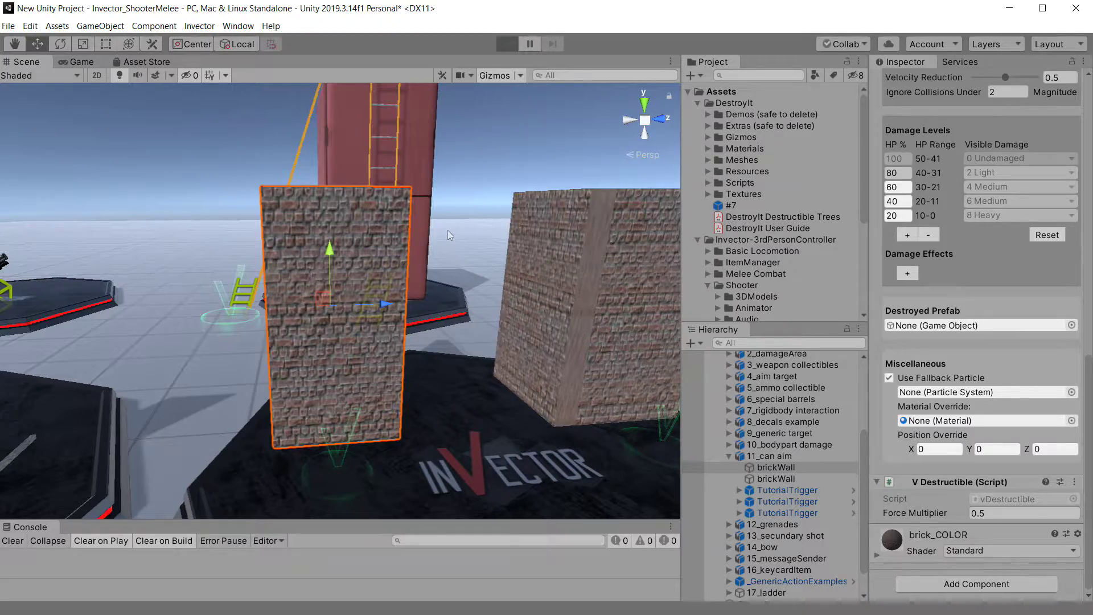
key("w")
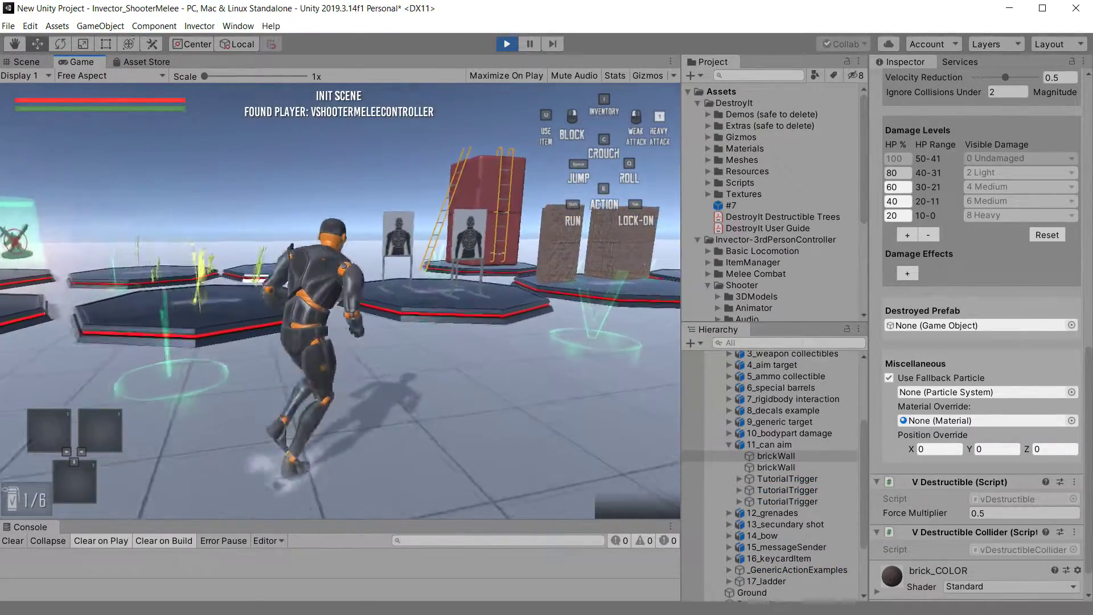
key("shift+w")
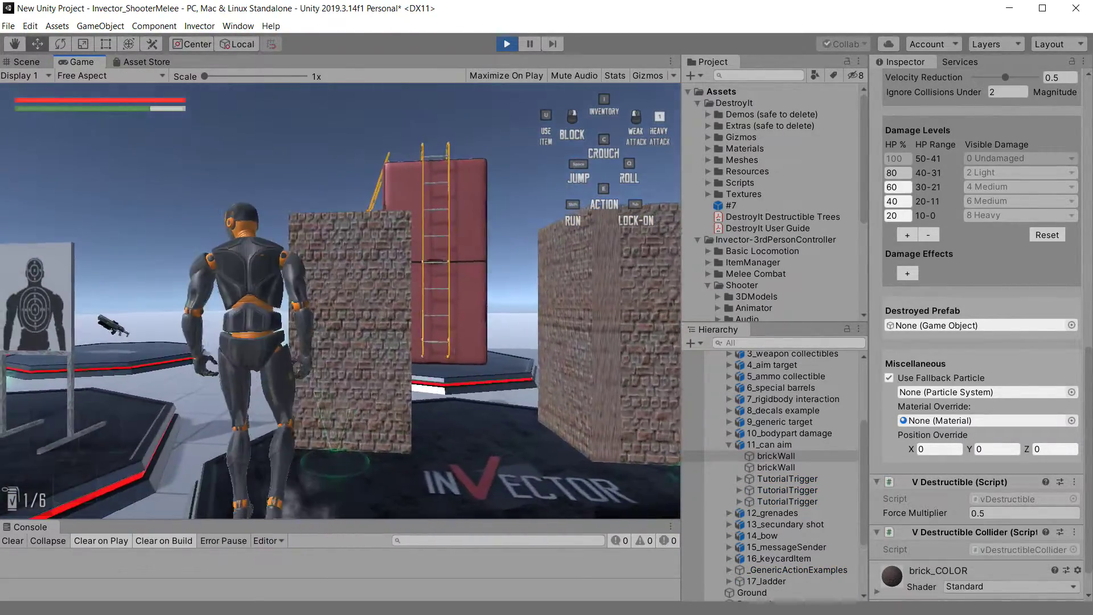
key("w")
Punch the first brick wall until it is destroyed, and move the character back to view the spot where it stood
left_click(341, 301)
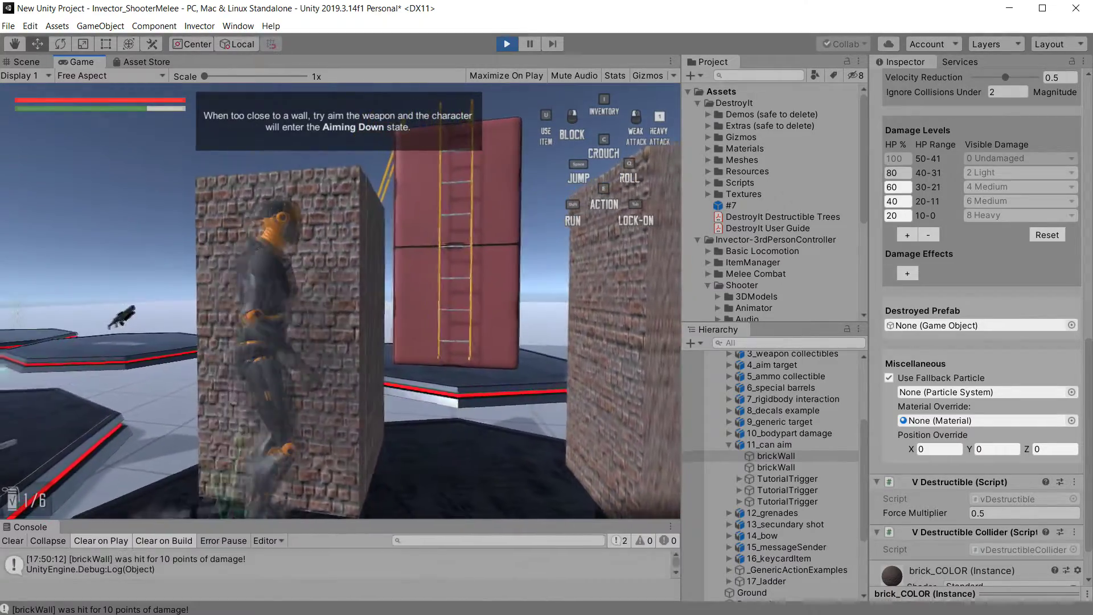
left_click(341, 301)
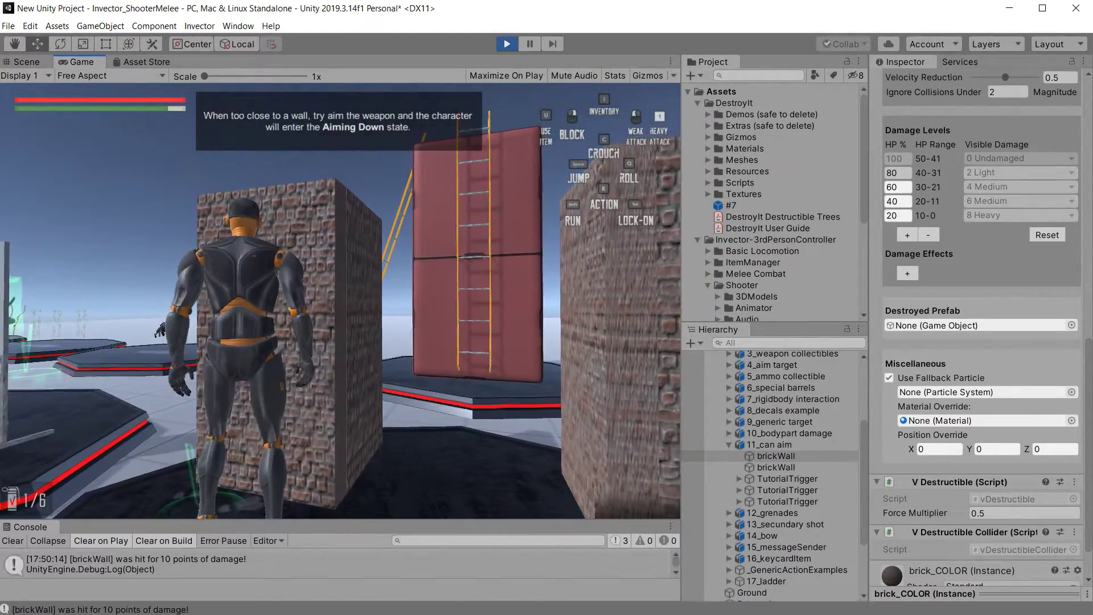
left_click(341, 301)
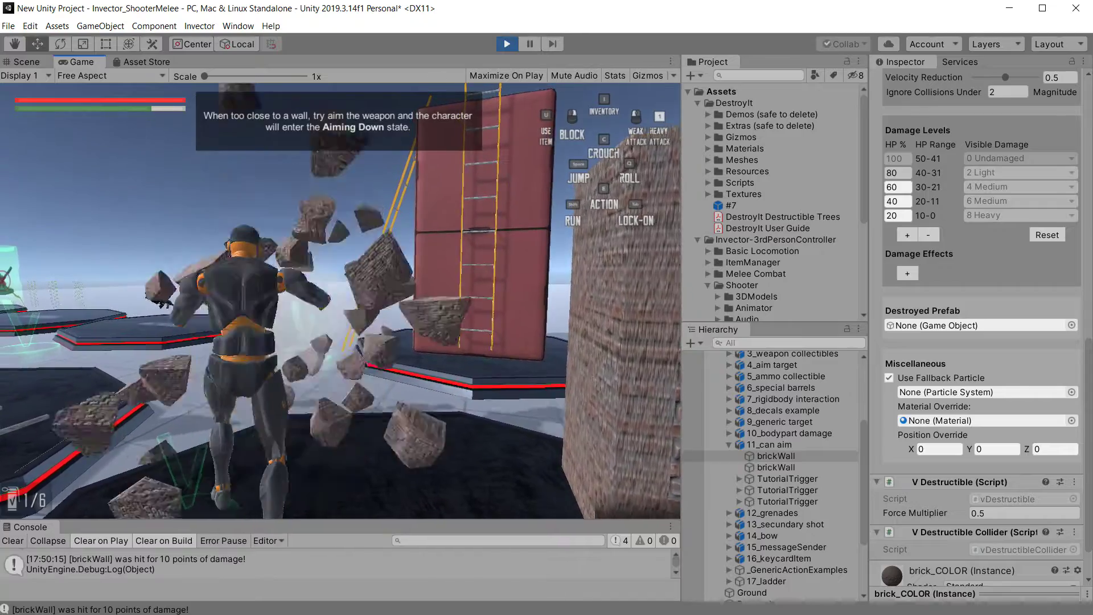
key("s")
key("w")
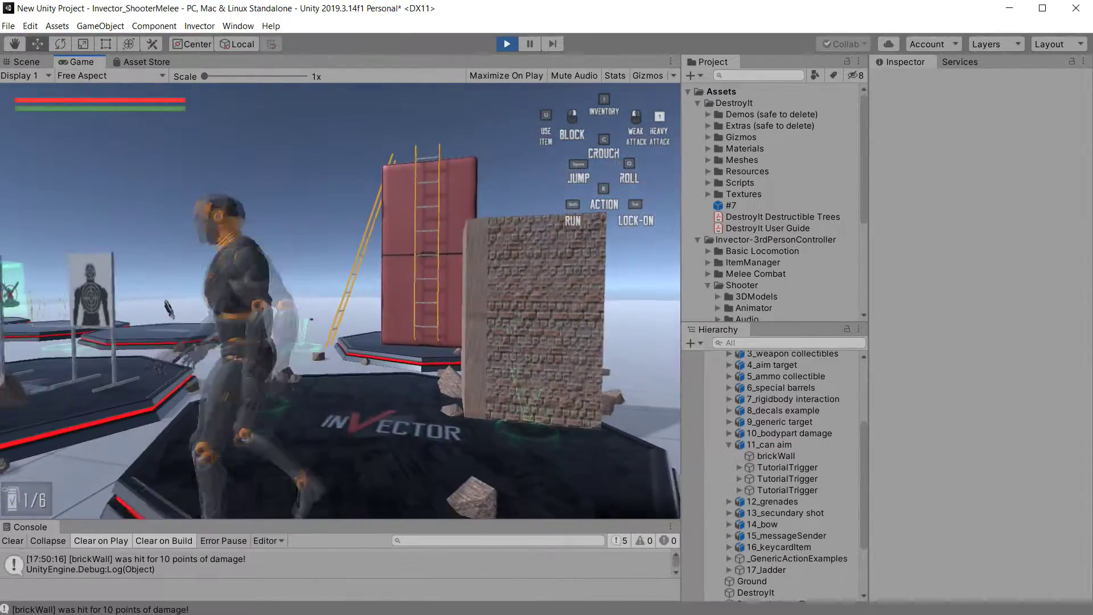
key("w")
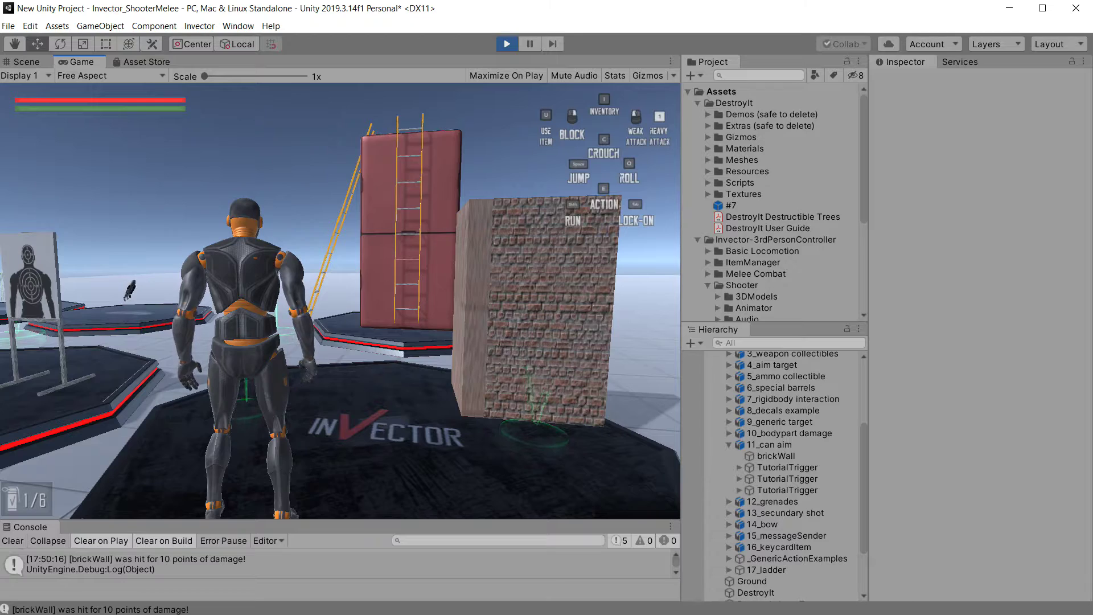
key("w")
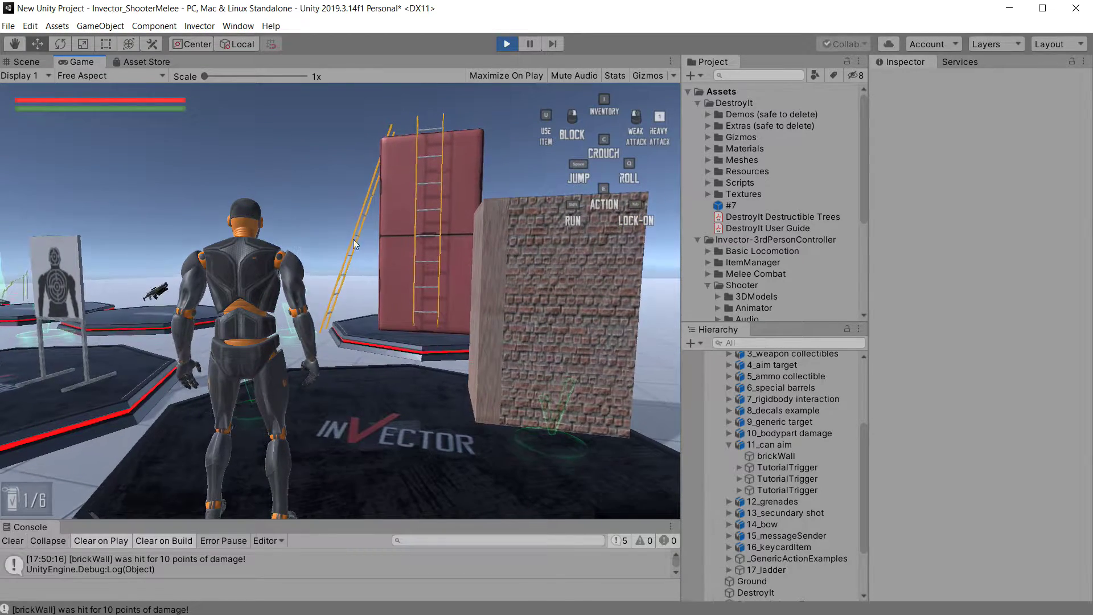